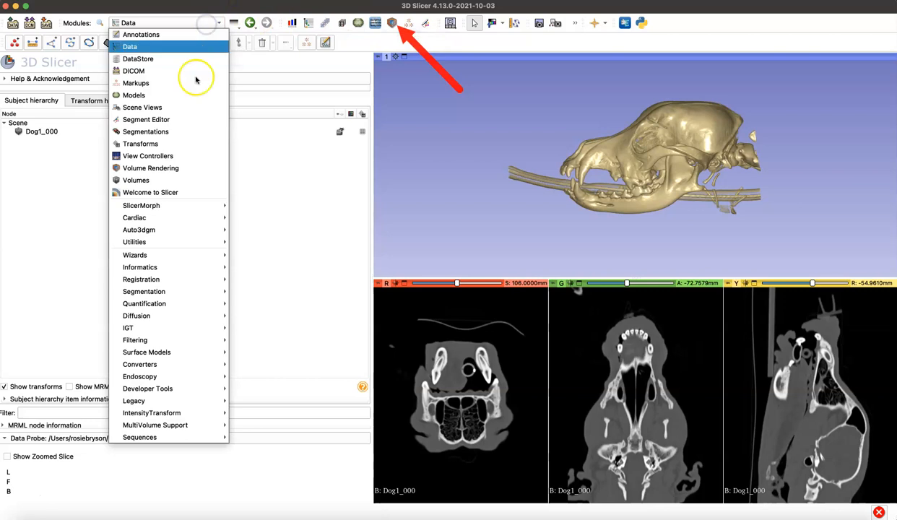
Step: In the Volume Rendering module, select the Dog1_000 volume, check its 3D visibility, and shift the rendering threshold slightly lower
click(192, 169)
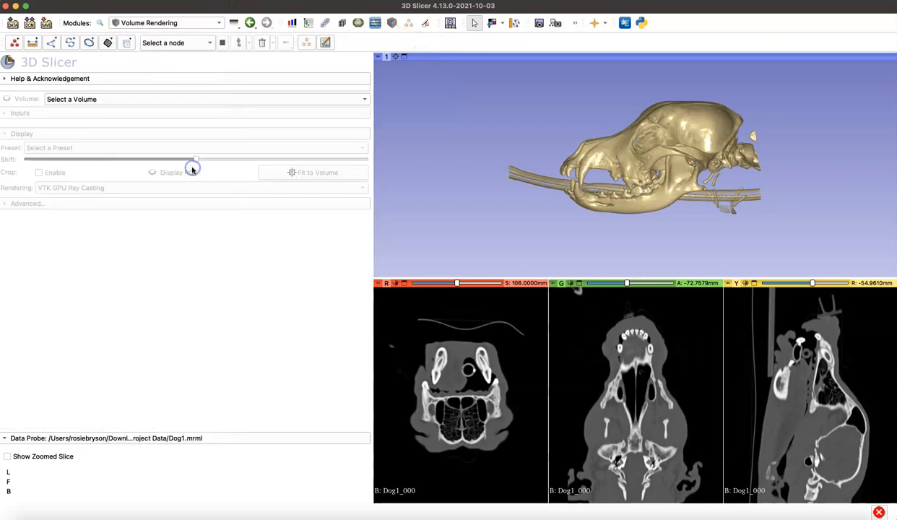
click(72, 99)
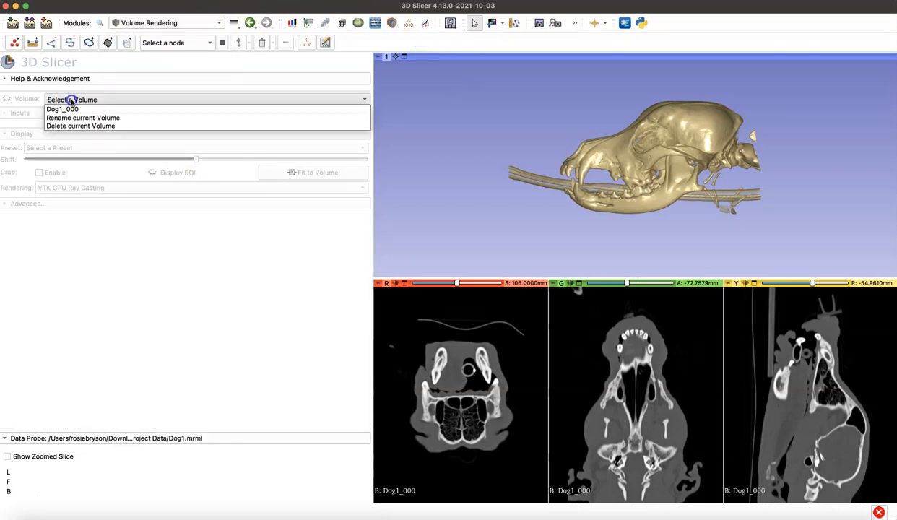
click(74, 110)
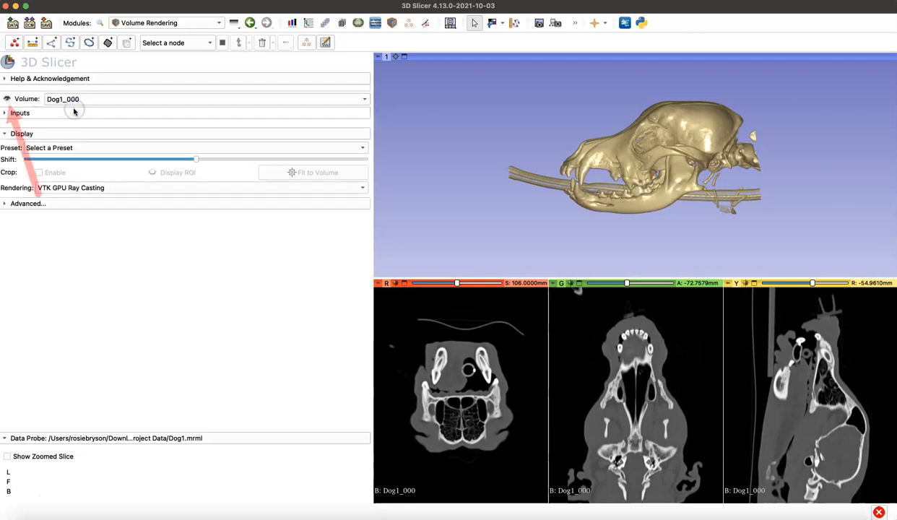
click(9, 100)
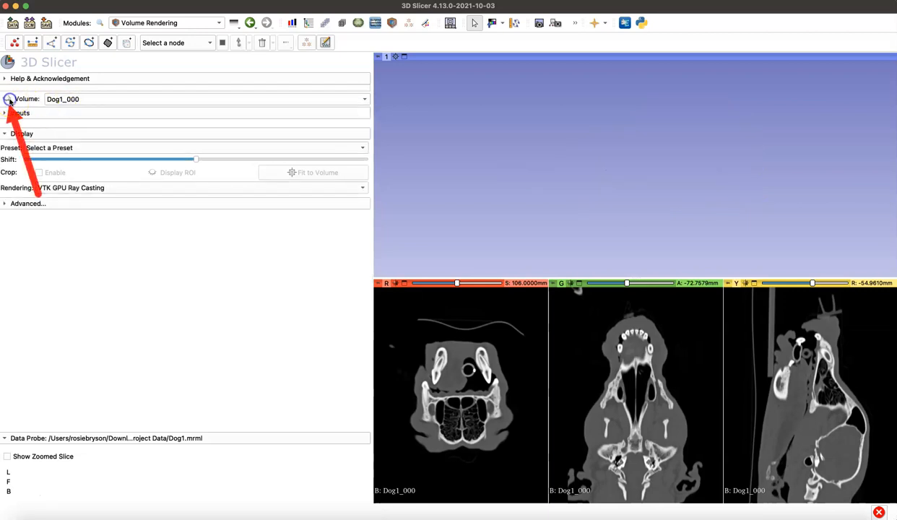
click(9, 99)
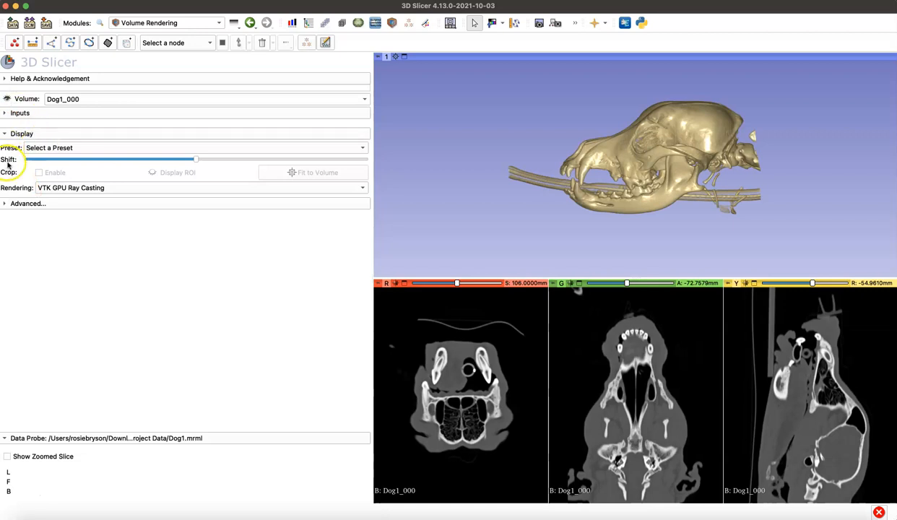
mouse_move(200, 164)
mouse_down()
mouse_move(223, 161)
mouse_move(164, 163)
mouse_move(184, 161)
mouse_up()
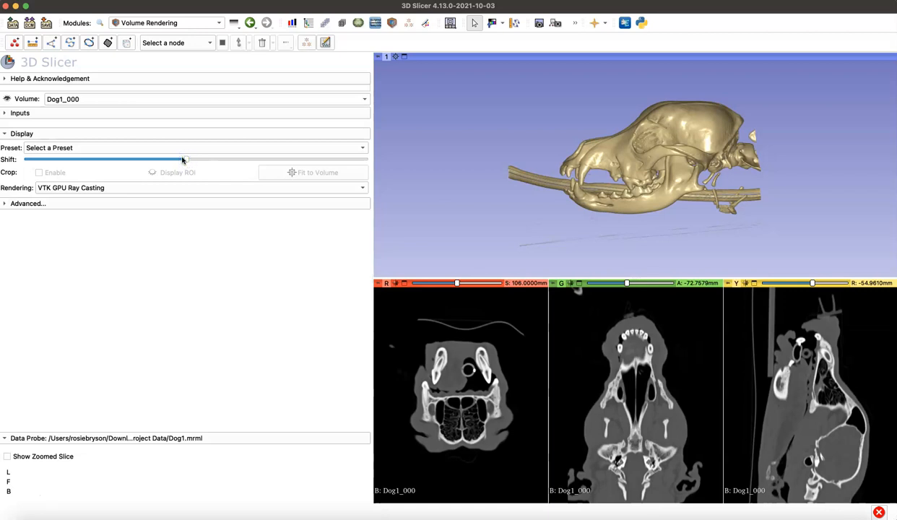
Step: Hide the volume rendering and add a segment named Skull in the Segment Editor
click(6, 99)
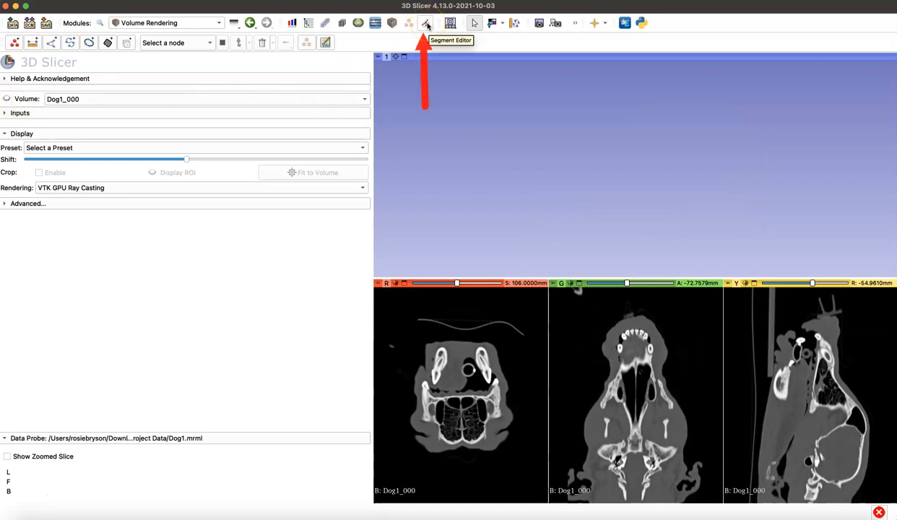
click(209, 23)
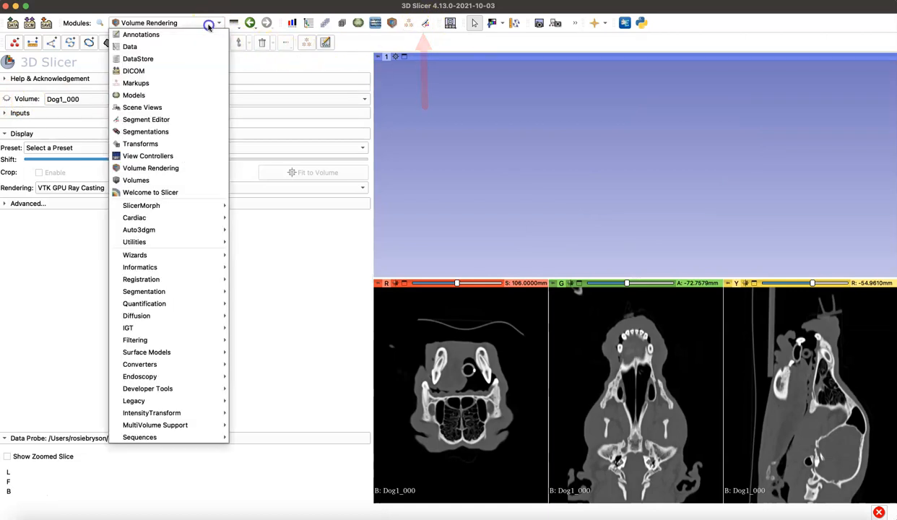
click(186, 119)
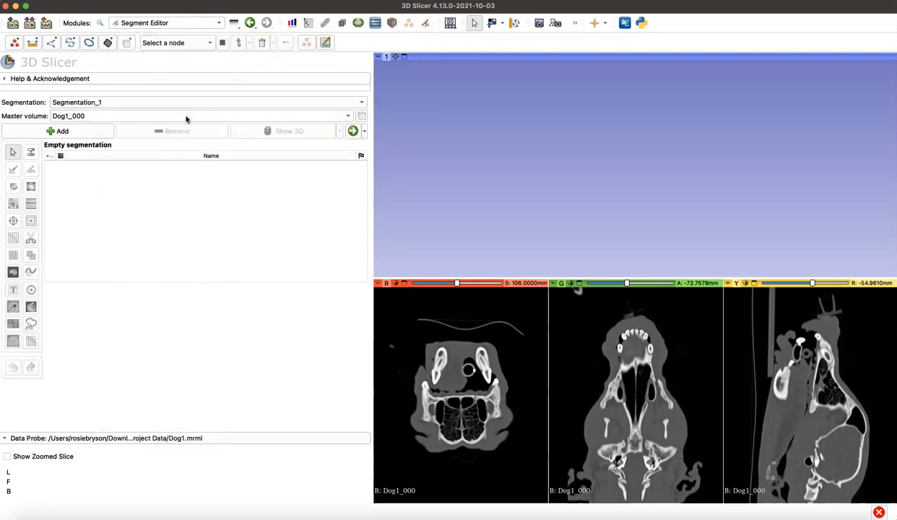
click(78, 129)
double_click(87, 158)
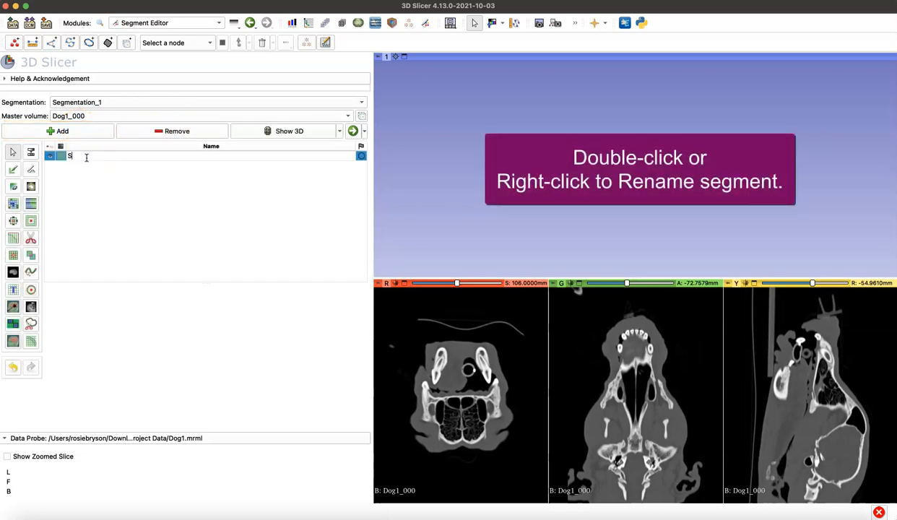
key(Return)
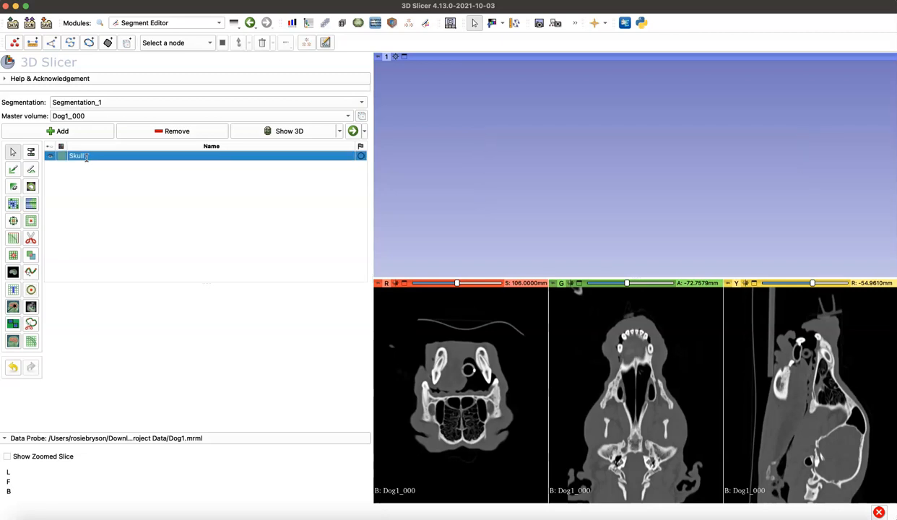
Step: Fill the Skull segment by applying a threshold range of 299.77 to 3095.00 so that it covers only bone
click(32, 151)
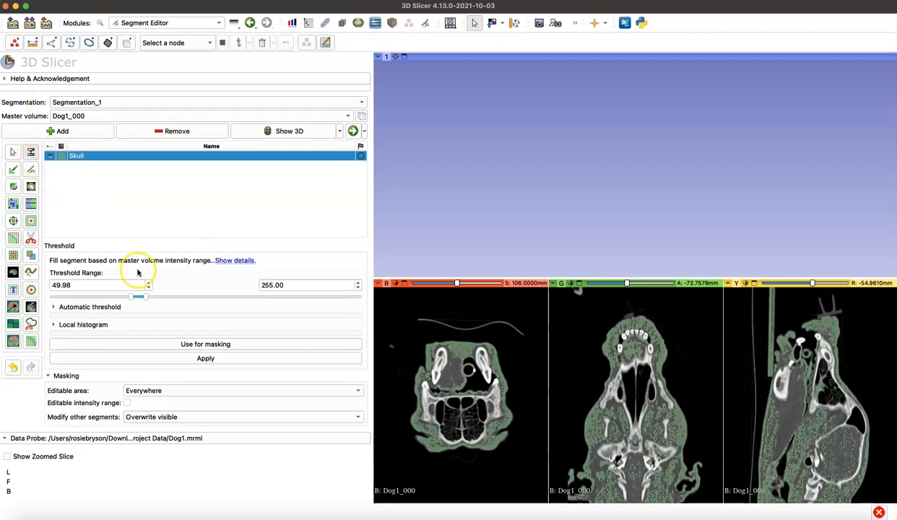
drag(152, 297, 368, 299)
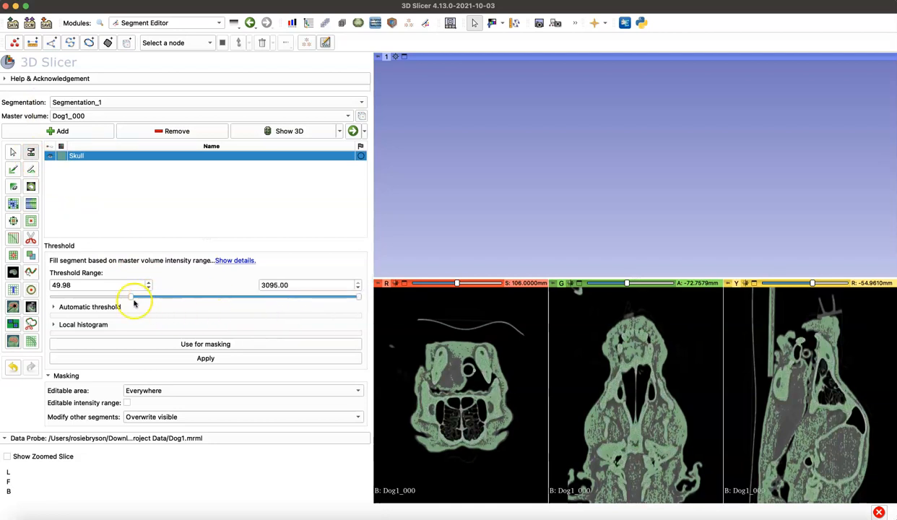
mouse_move(129, 299)
mouse_down()
mouse_move(115, 297)
mouse_move(143, 295)
mouse_up()
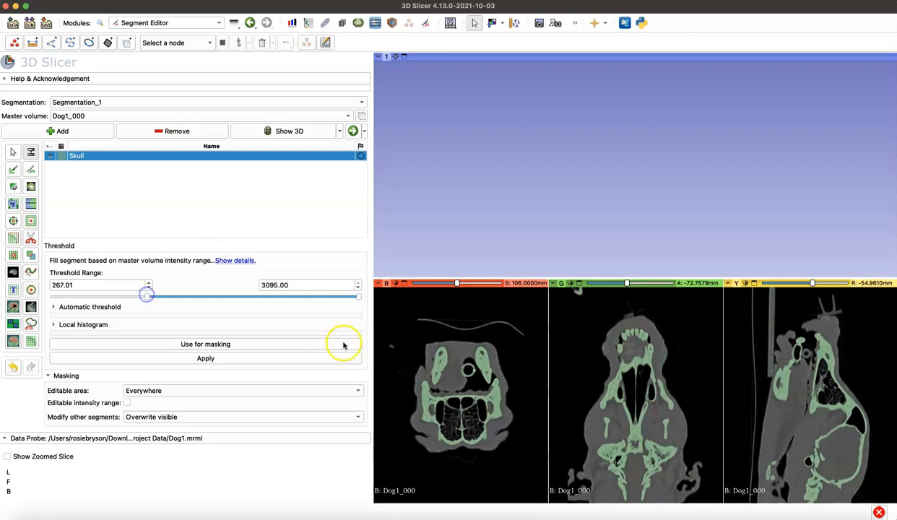
right_drag(487, 350, 490, 410)
right_drag(646, 394, 647, 420)
mouse_move(148, 296)
mouse_down()
mouse_move(140, 296)
mouse_move(149, 296)
mouse_up()
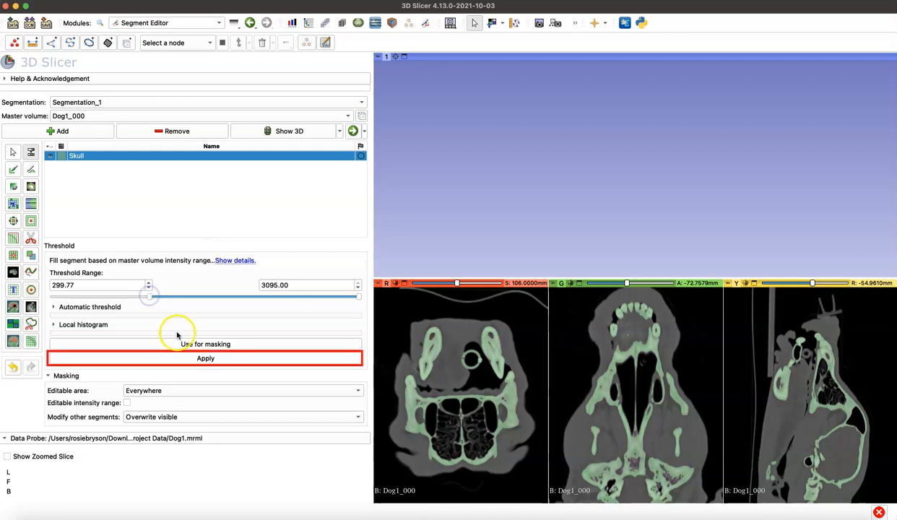
click(186, 355)
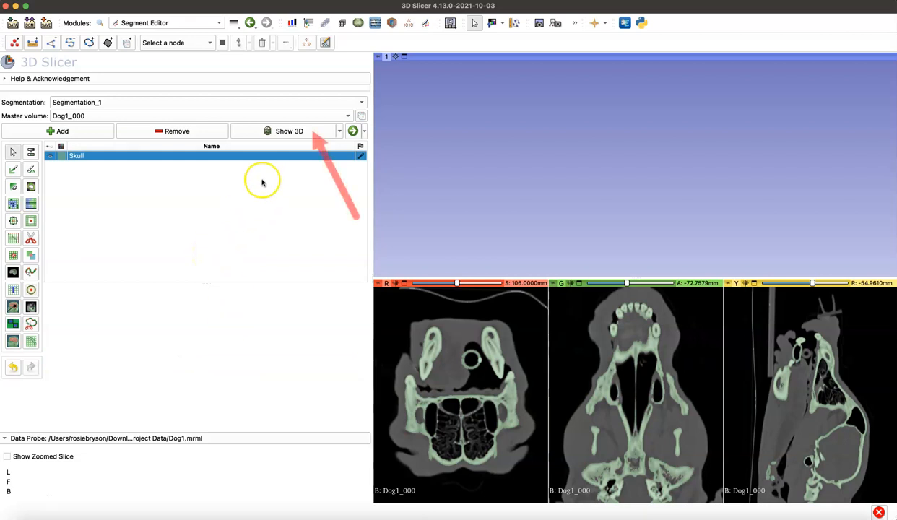
Step: Show the segment in 3D and erase the tube in front of the snout and the vertebrae behind the skull with Erase inside scissors
click(282, 133)
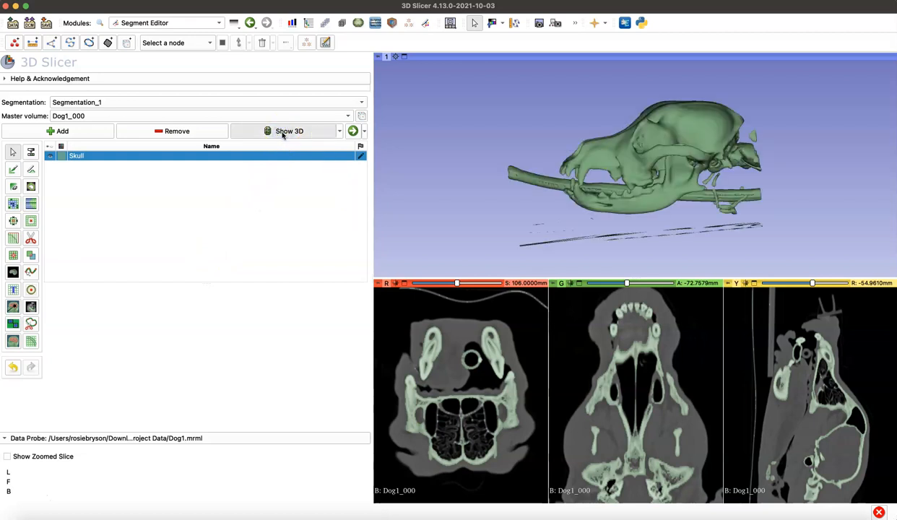
click(30, 239)
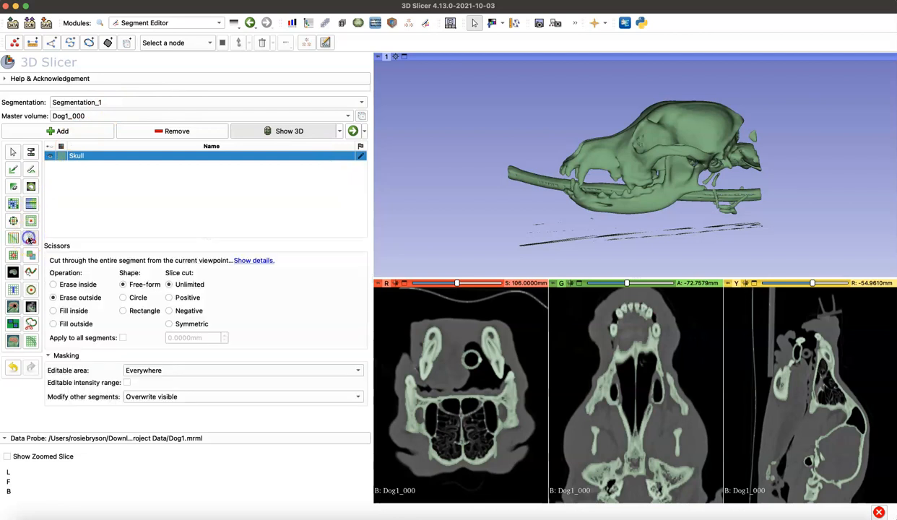
click(76, 284)
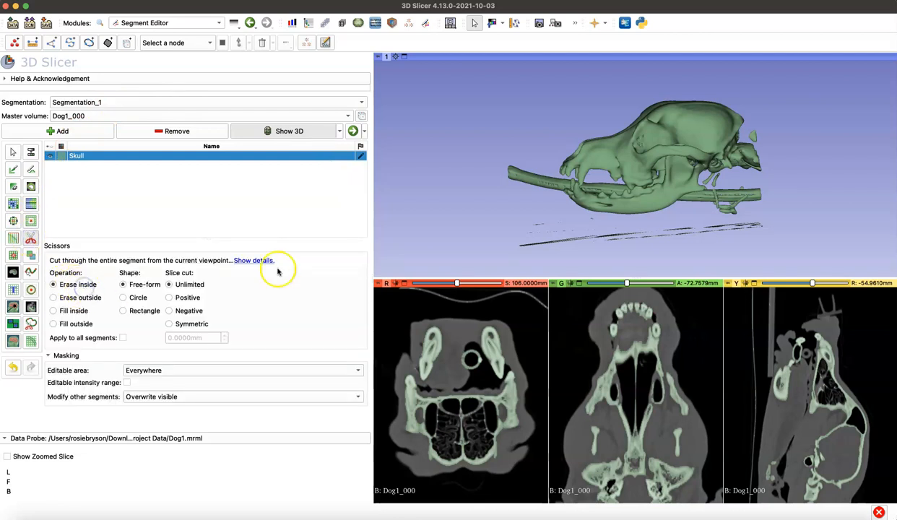
mouse_move(554, 152)
mouse_down()
mouse_move(426, 194)
mouse_move(522, 279)
mouse_move(563, 268)
mouse_move(562, 261)
mouse_up()
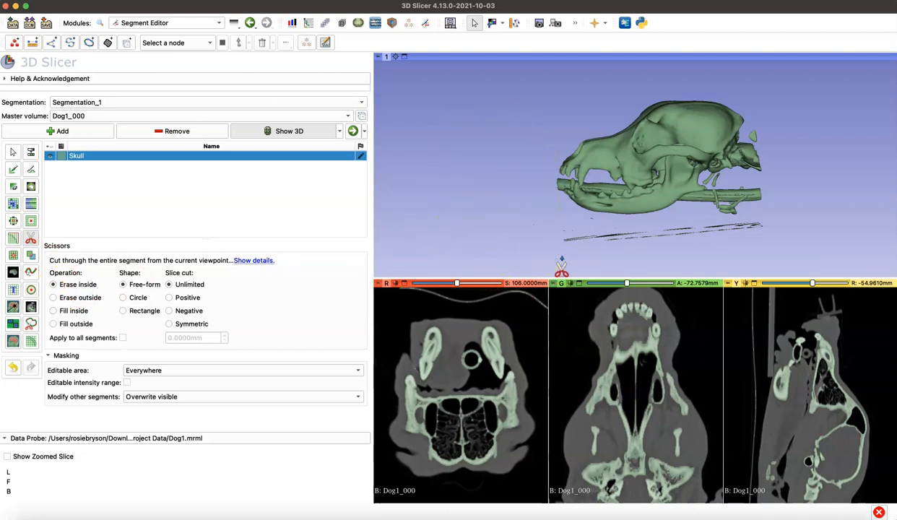
mouse_move(751, 130)
mouse_down()
mouse_move(716, 245)
mouse_move(690, 255)
mouse_move(701, 260)
mouse_up()
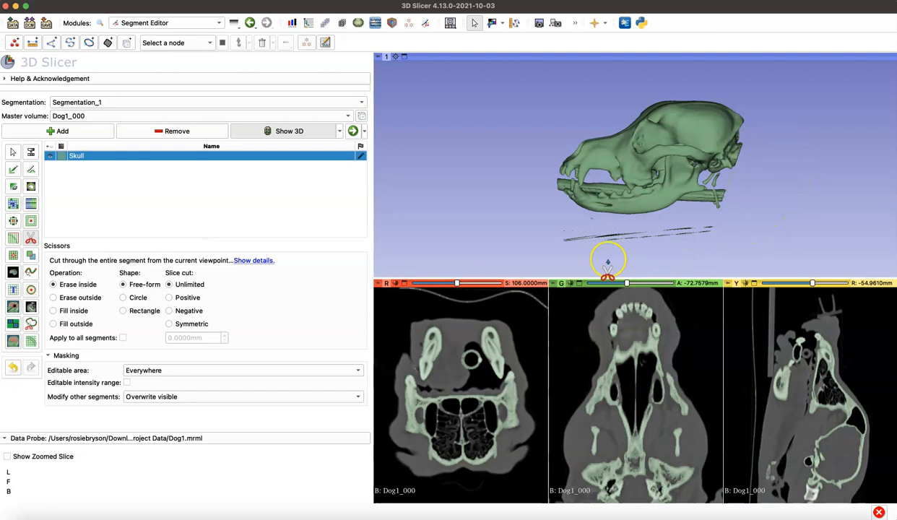
Step: Remove the loose fragments from the Skull segment by keeping only its largest island
click(13, 254)
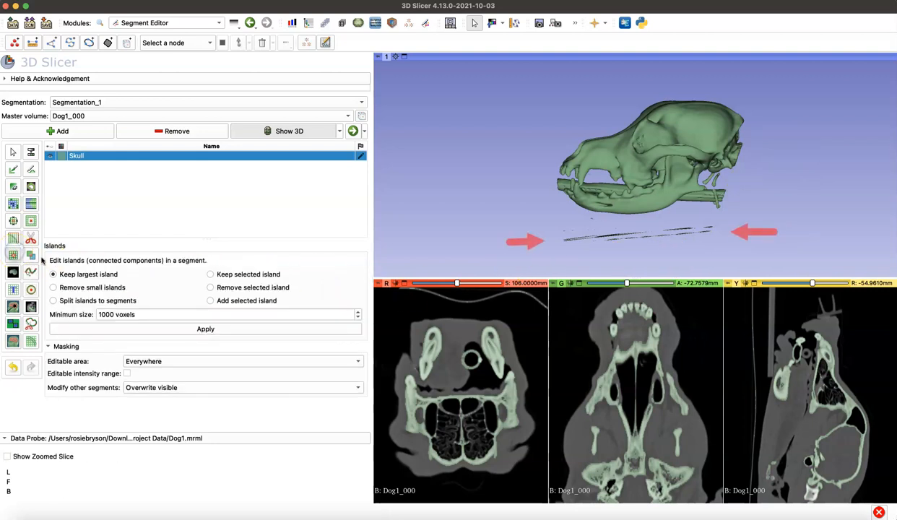
click(213, 330)
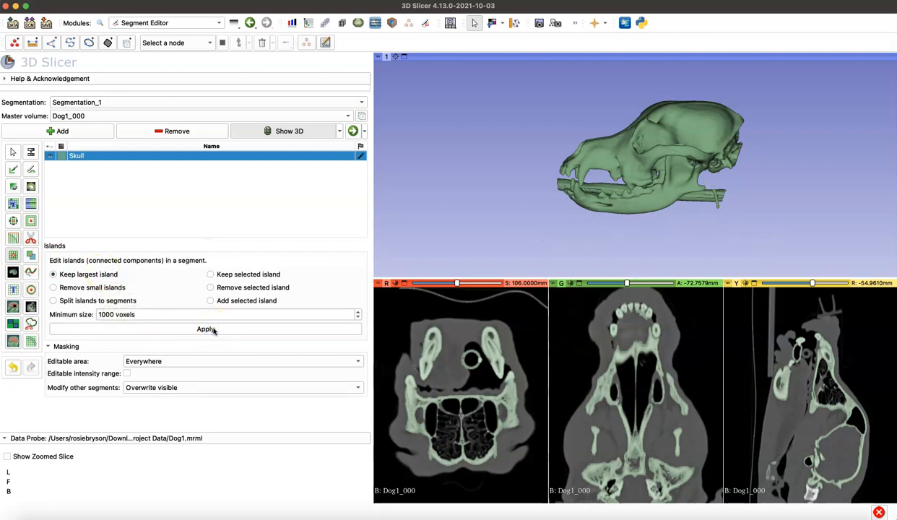
click(12, 152)
drag(593, 241, 516, 247)
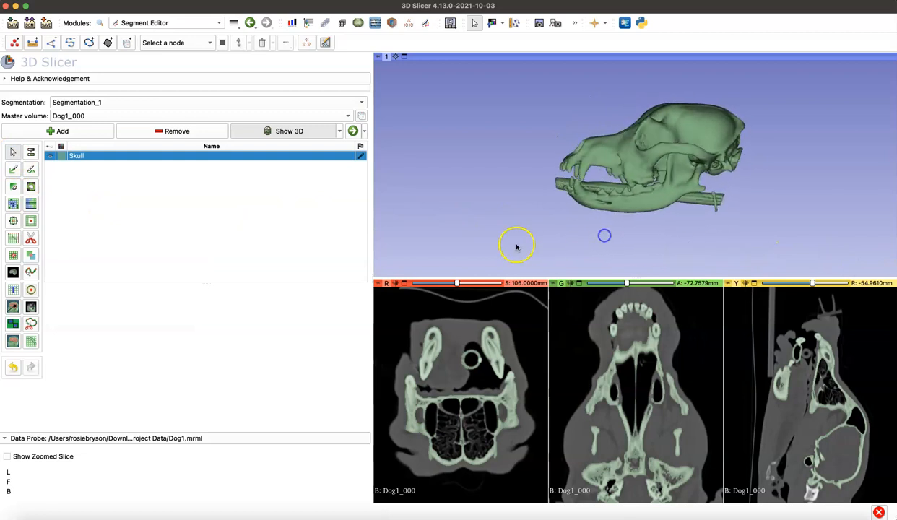
Step: Hide the Skull segment and display the Dog1_000 volume rendering in the 3D view
click(49, 157)
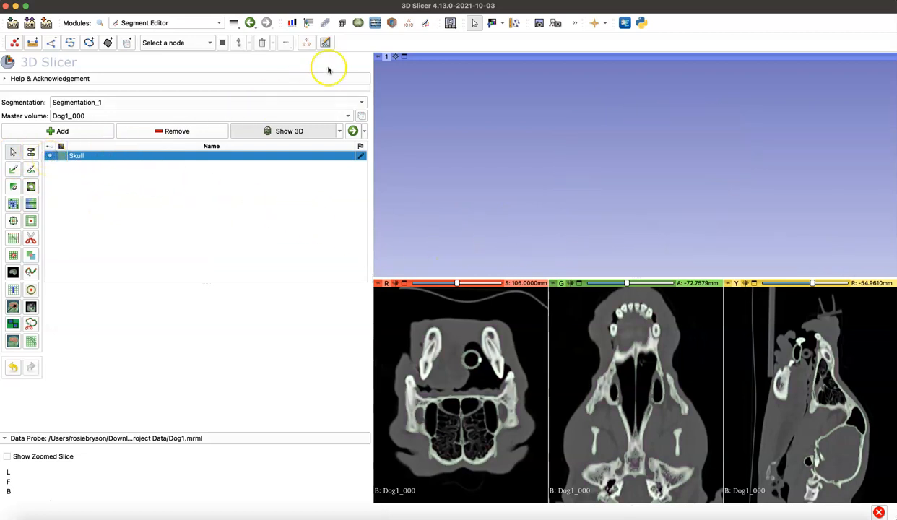
click(390, 23)
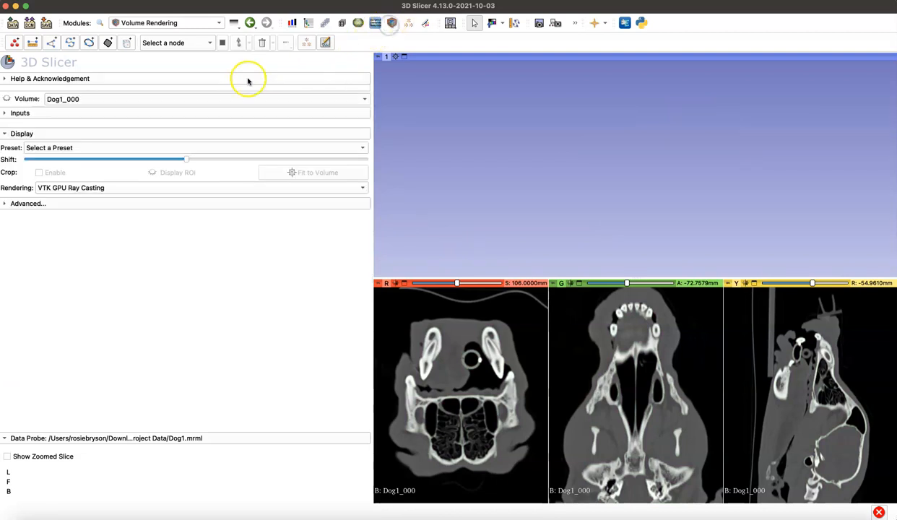
click(8, 99)
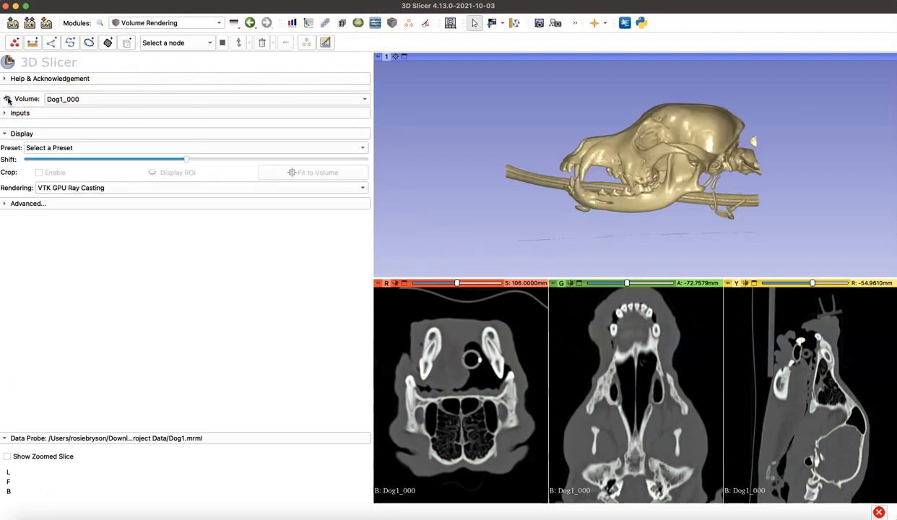
Step: Examine the volume-rendered dog skull from the side, from above and close up
drag(634, 157, 662, 190)
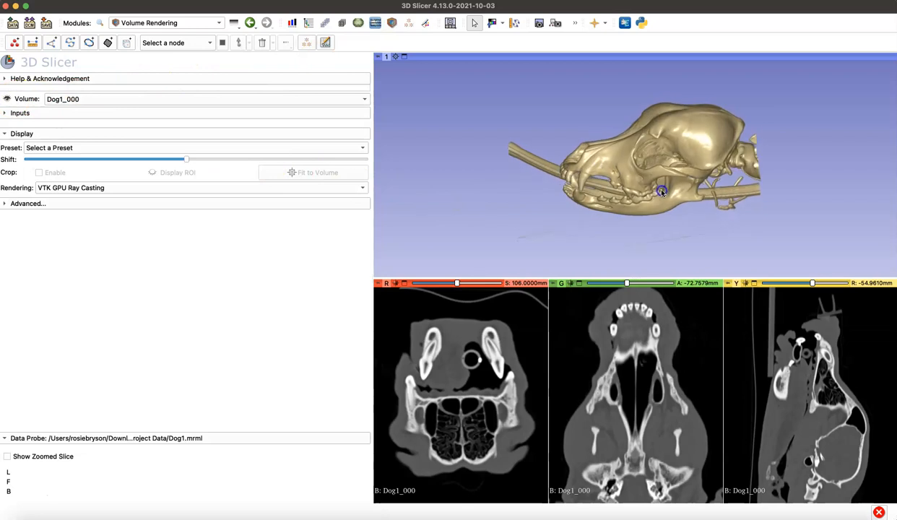
scroll(662, 189, up, 5)
drag(730, 198, 648, 167)
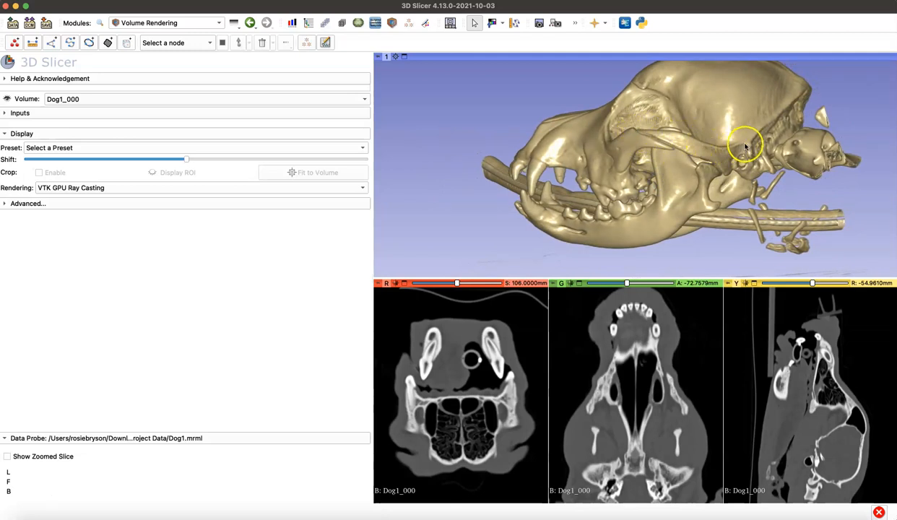
drag(627, 167, 591, 200)
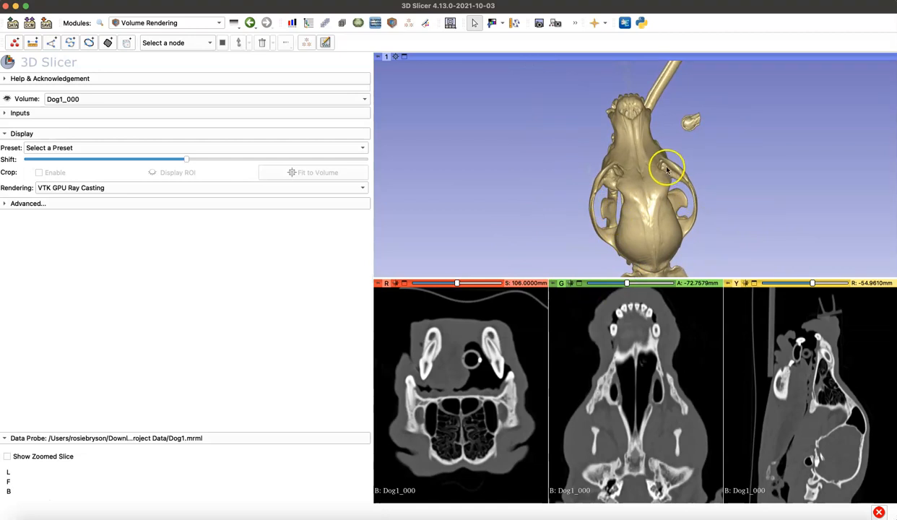
drag(626, 264, 822, 184)
scroll(675, 198, up, 5)
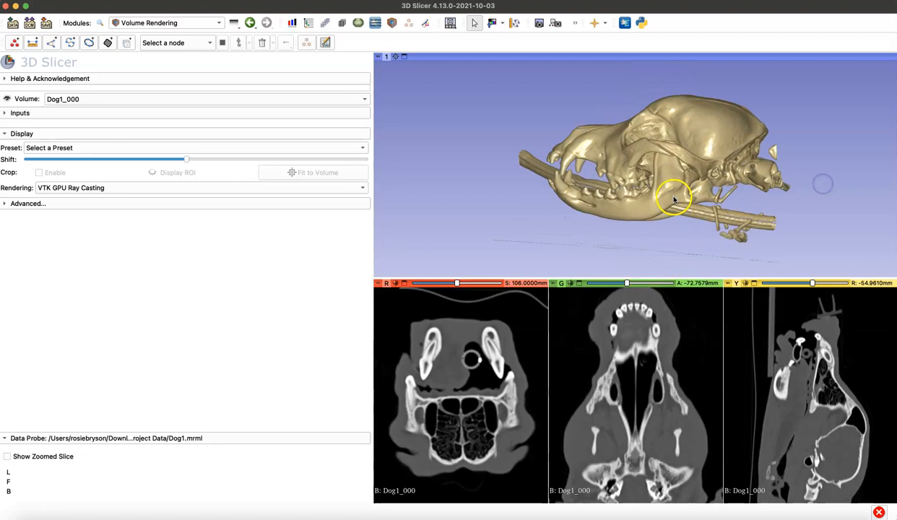
drag(675, 199, 654, 190)
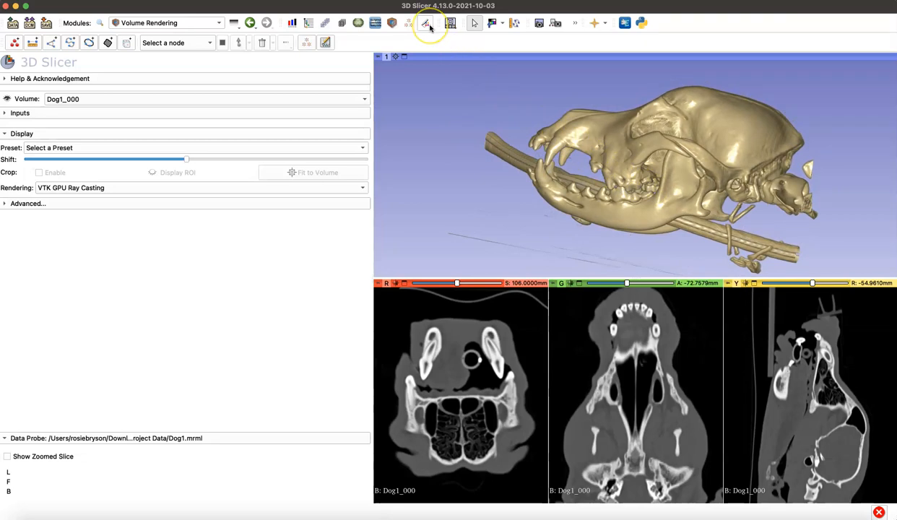
Step: Export the visible Skull segment of Segmentation_1 to a model in the Data module
click(309, 23)
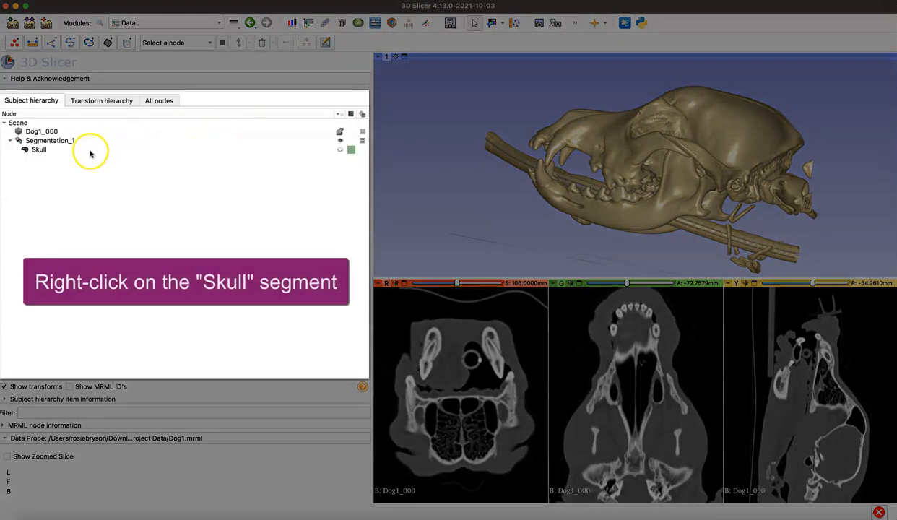
right_click(91, 152)
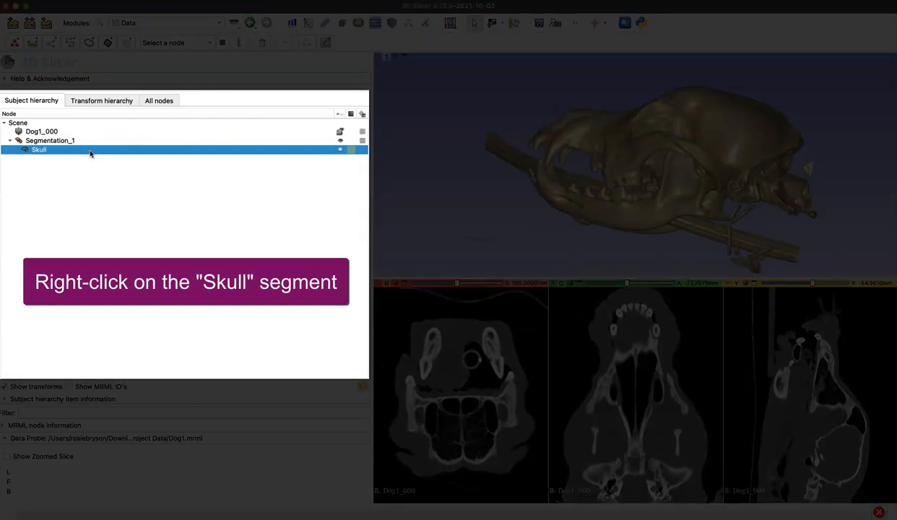
right_click(90, 154)
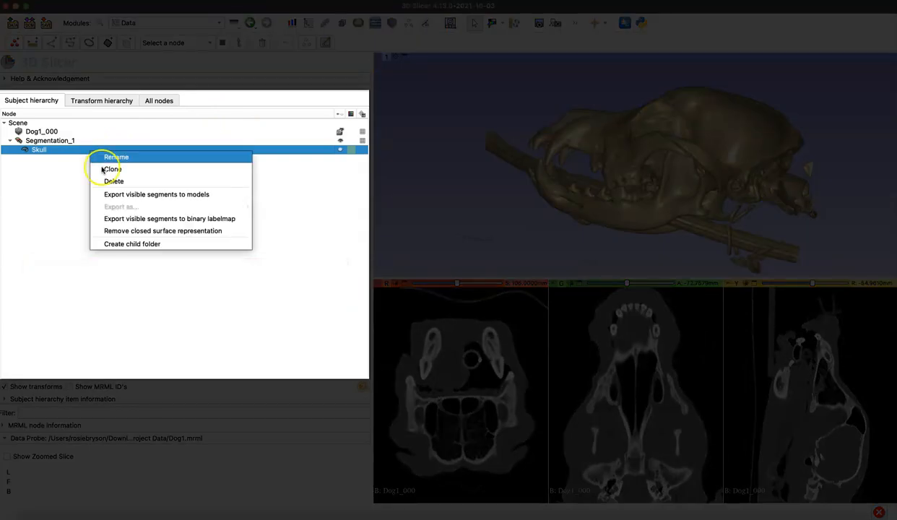
click(136, 195)
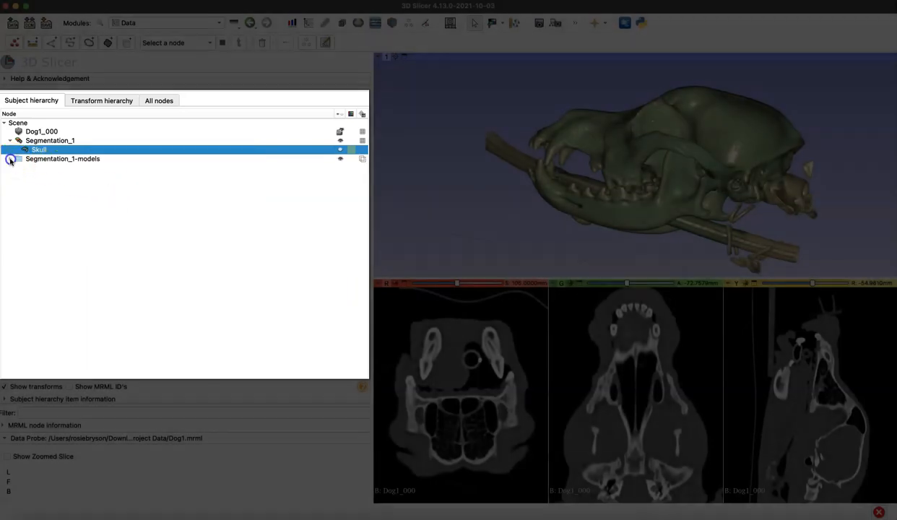
Step: Expand the Segmentation_1-models folder and hide its Skull model in the 3D view
click(10, 159)
click(40, 168)
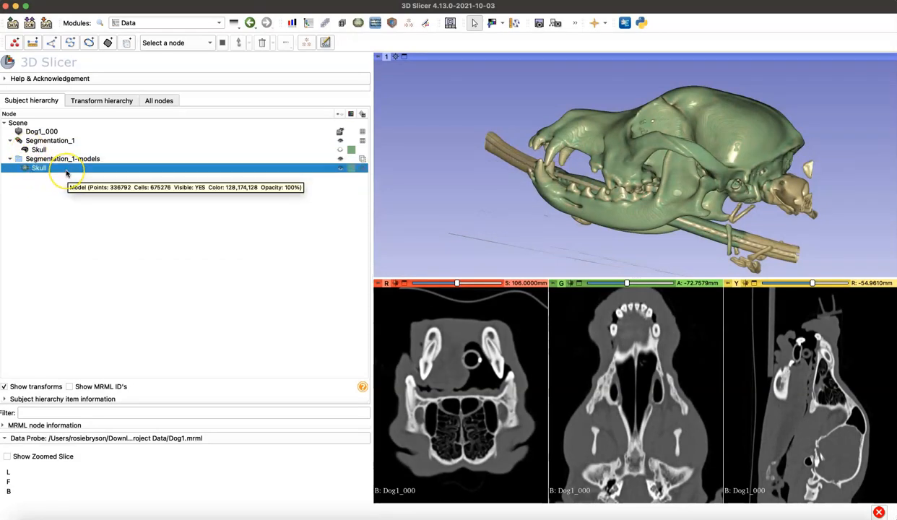
click(340, 169)
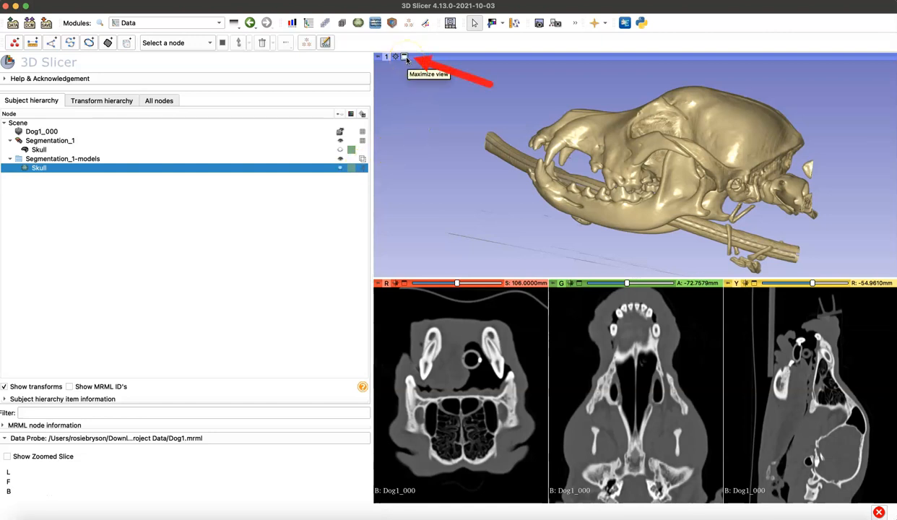
click(404, 57)
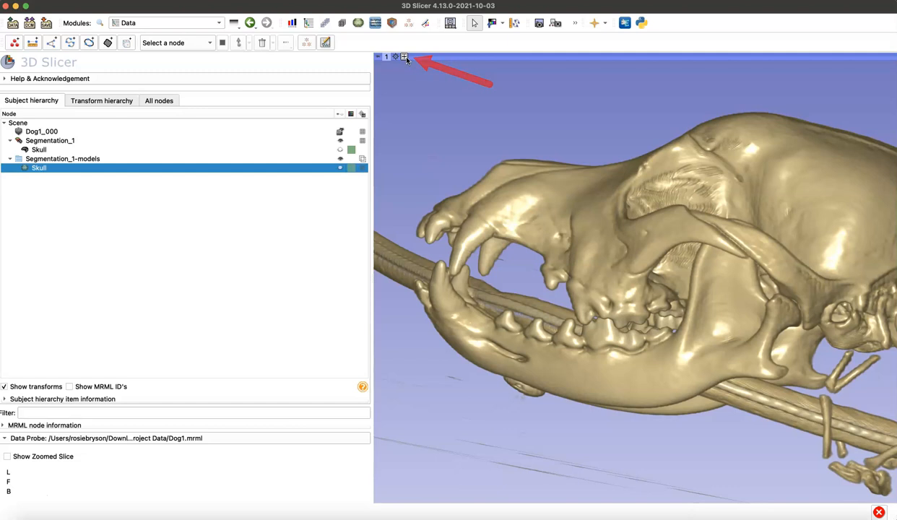
scroll(595, 333, down, 4)
scroll(595, 333, up, 2)
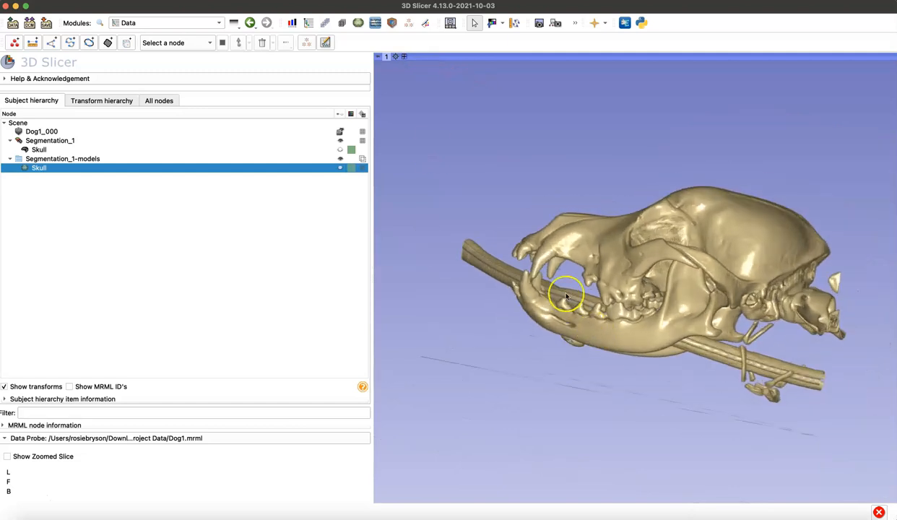
click(404, 57)
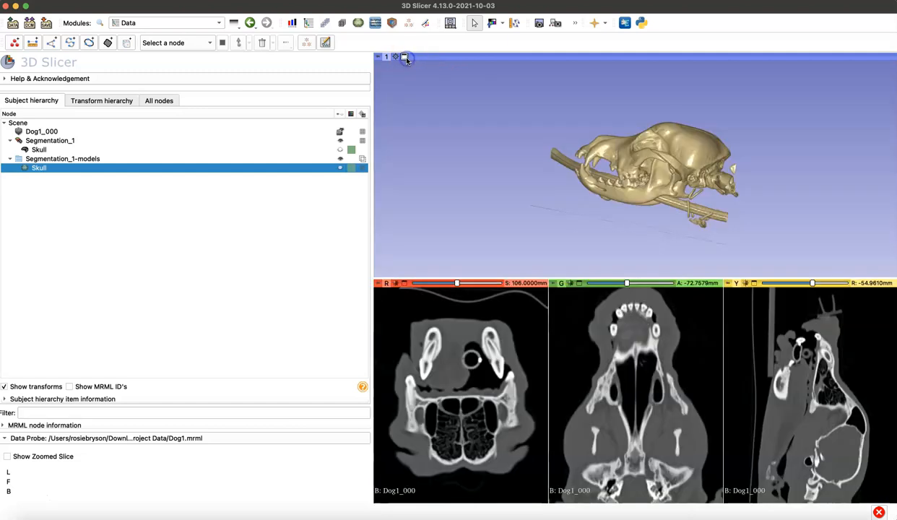
Step: Switch to the 3D-only layout and narrow the module panel to enlarge the skull view
click(450, 23)
click(467, 137)
drag(590, 387, 699, 440)
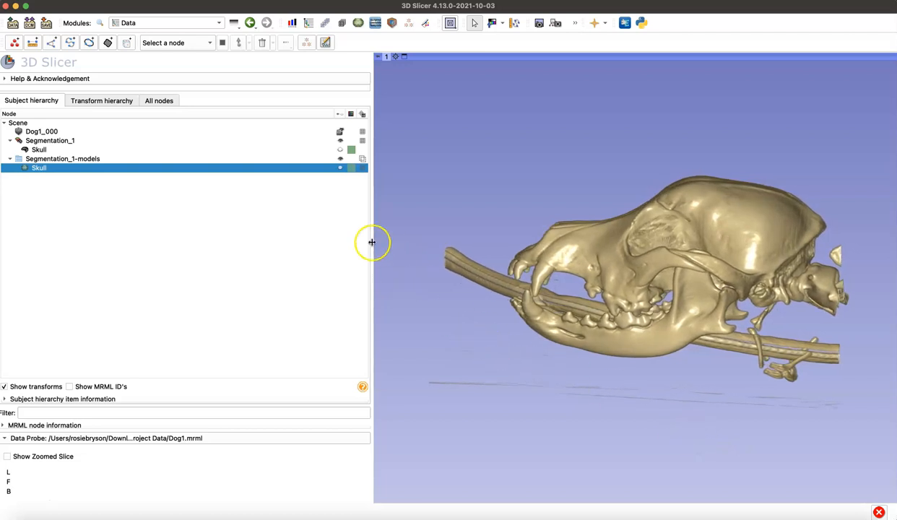
drag(292, 263, 241, 263)
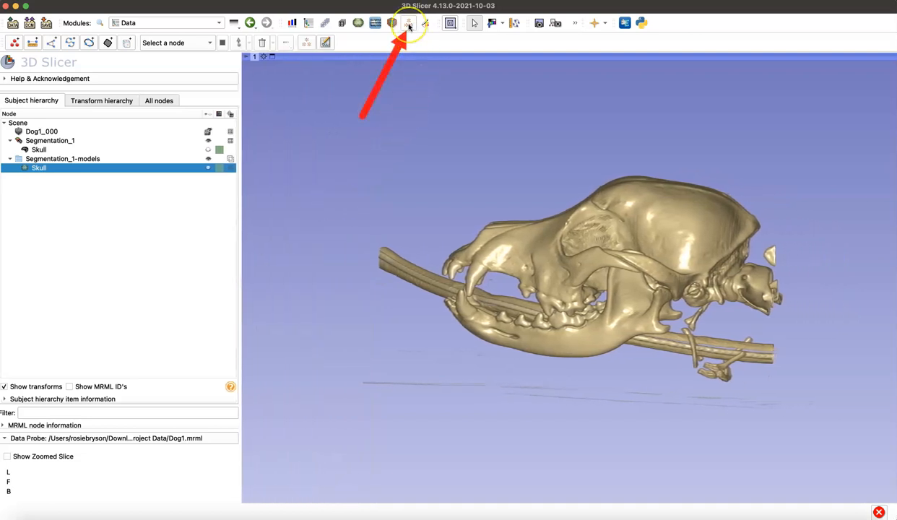
Step: Create an open curve markup in the Markups module and name it Left Arch Curve
click(219, 24)
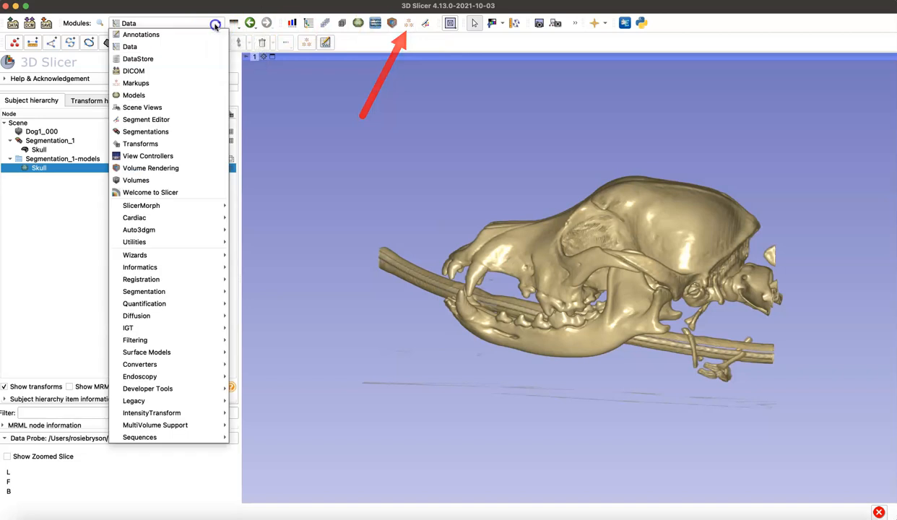
click(204, 86)
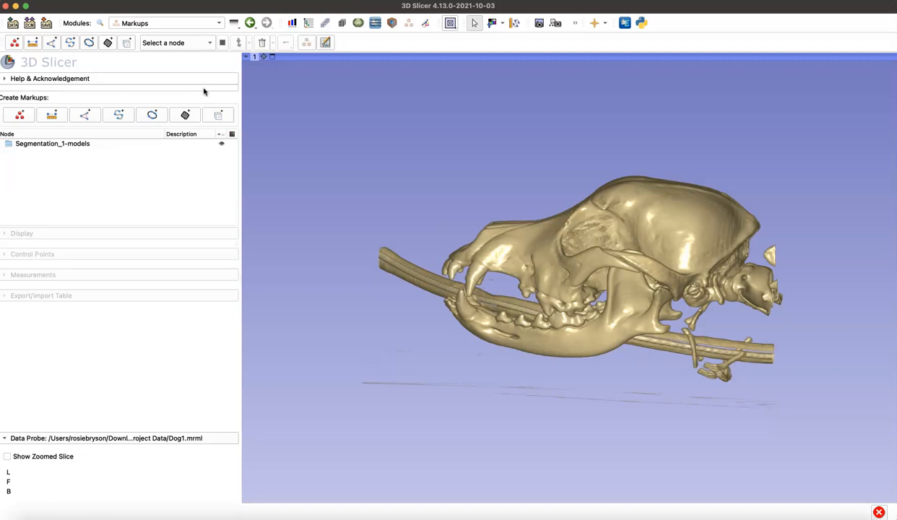
click(118, 117)
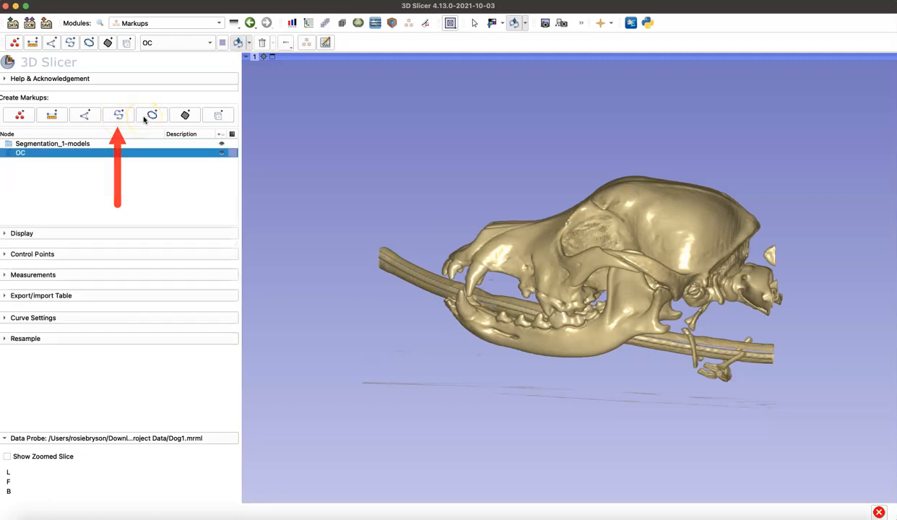
double_click(22, 153)
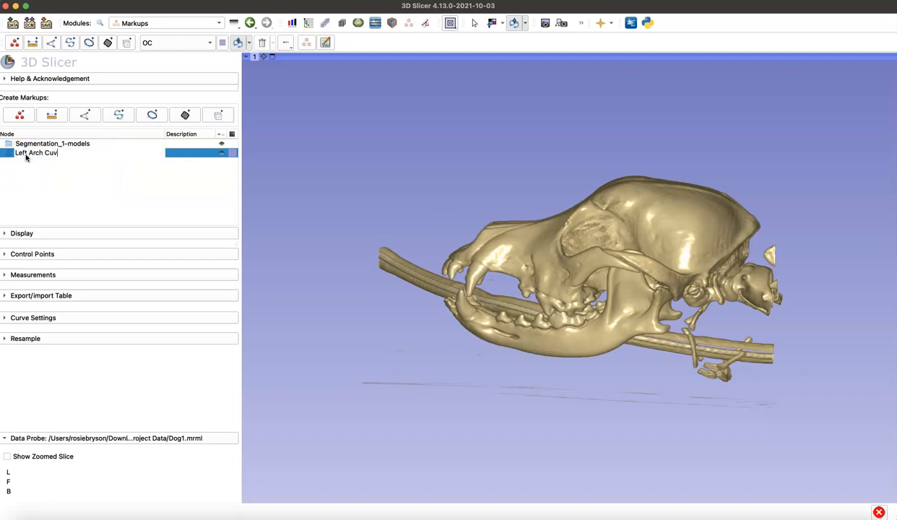
key(Return)
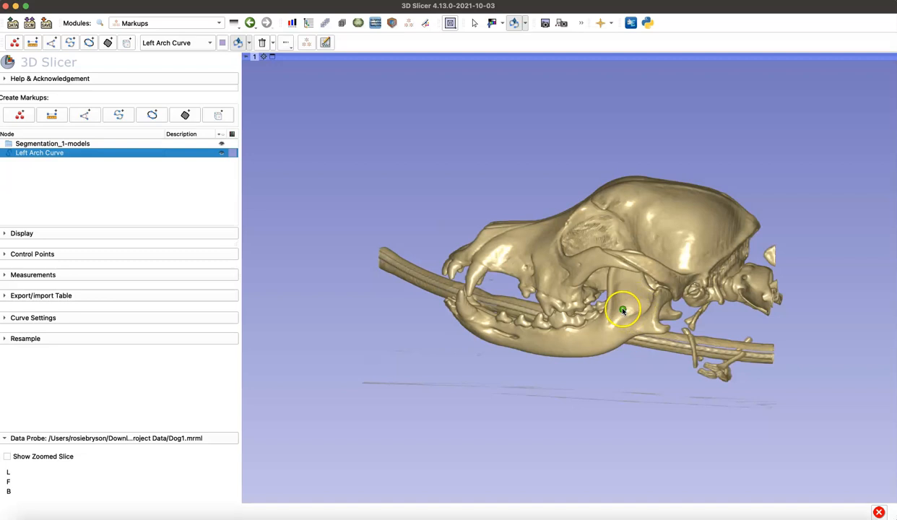
Step: Place 14 control points of Left Arch Curve along the upper edge of the left zygomatic arch, ending just behind the ear opening
click(474, 23)
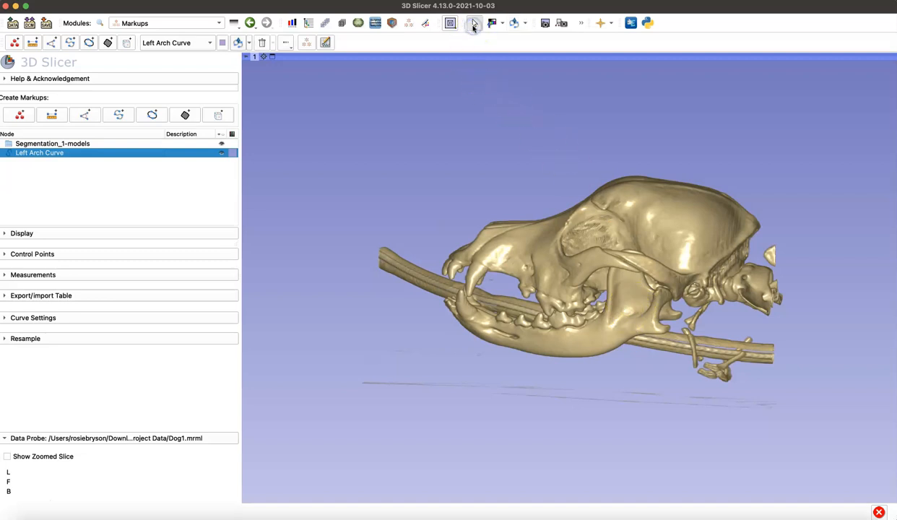
drag(650, 260, 627, 348)
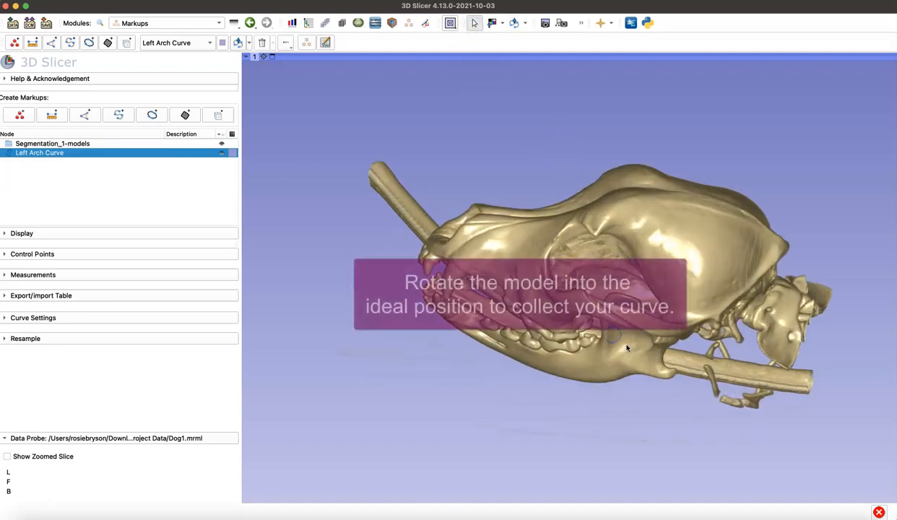
scroll(627, 346, up, 3)
drag(707, 440, 541, 374)
scroll(571, 390, up, 4)
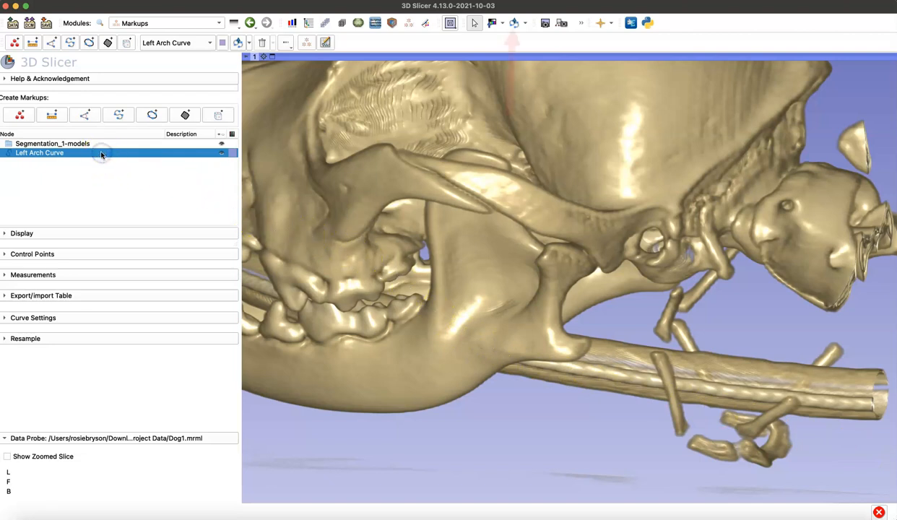
click(514, 22)
click(398, 150)
click(418, 155)
click(471, 165)
click(499, 170)
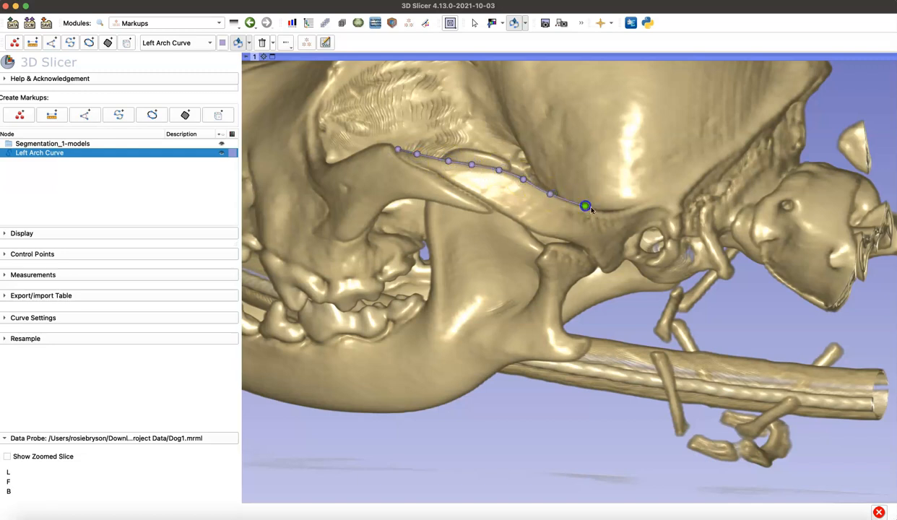
click(630, 211)
click(674, 204)
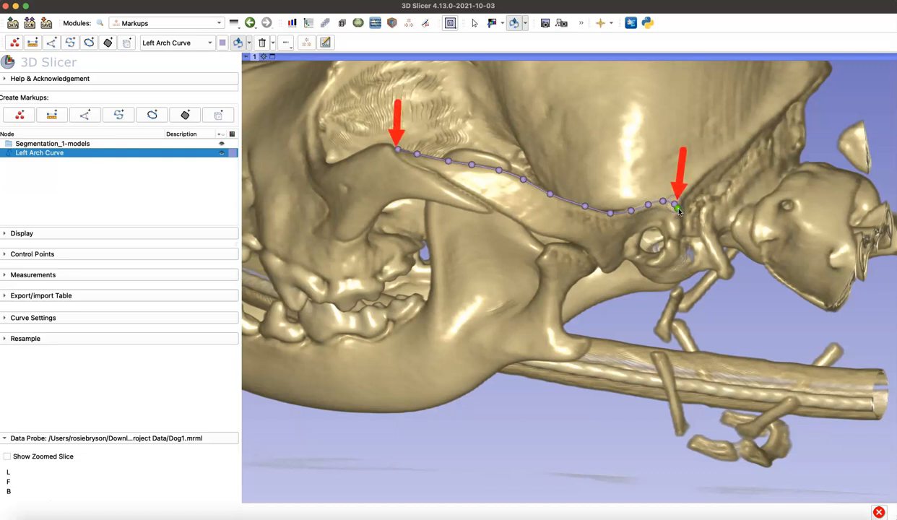
click(678, 209)
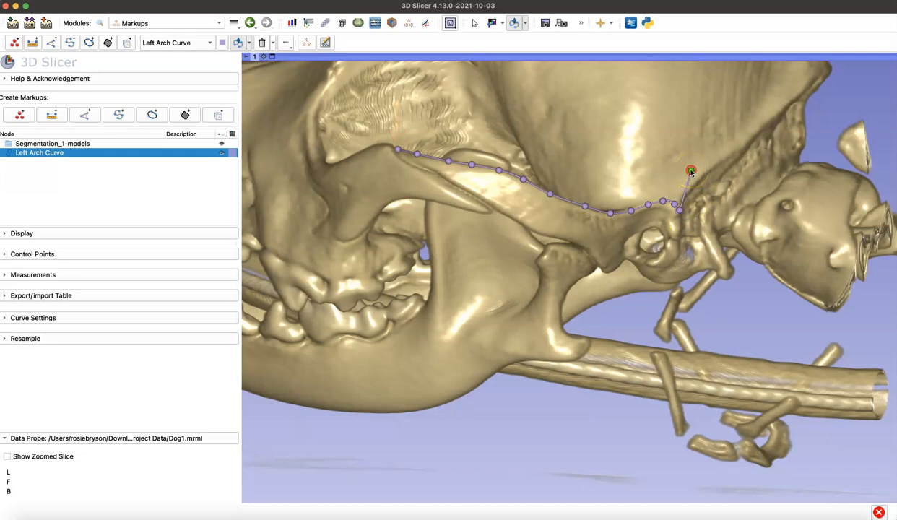
right_click(690, 172)
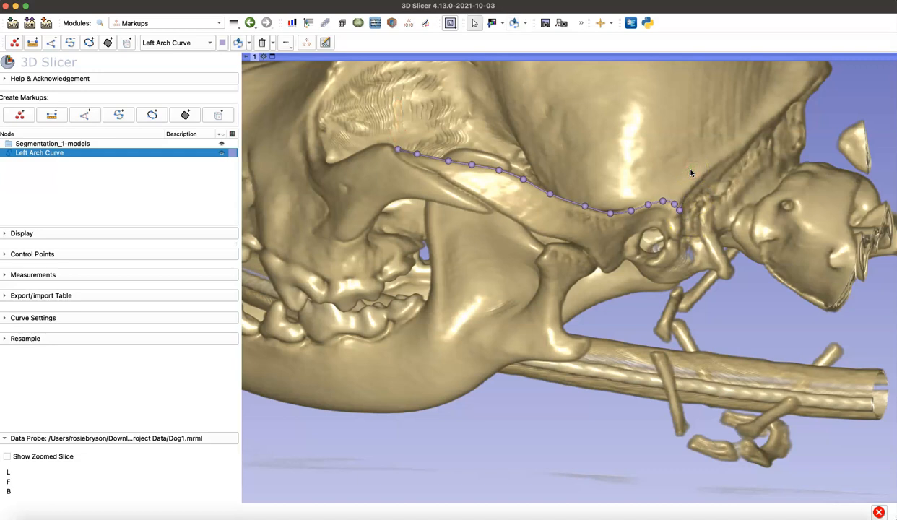
Step: Check Left Arch Curve close up and from above, and nudge a control point midway along the arch
click(514, 23)
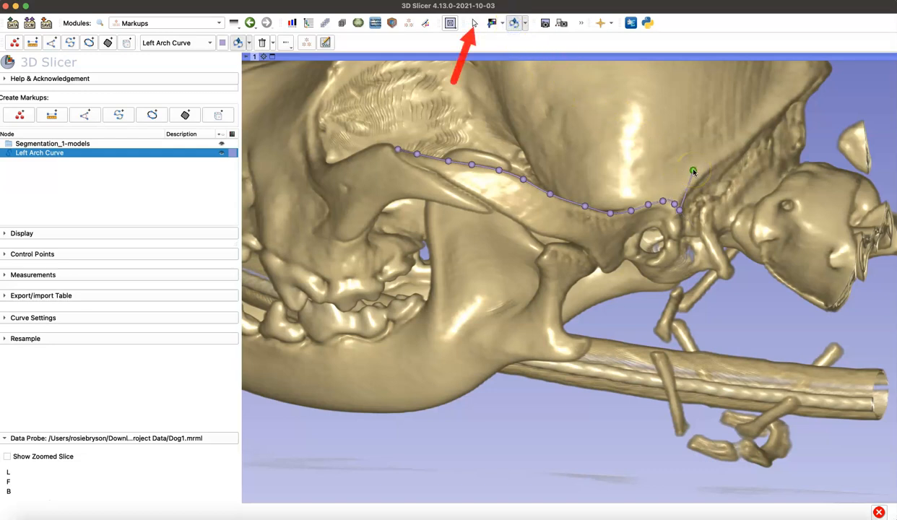
click(473, 25)
drag(591, 144, 586, 244)
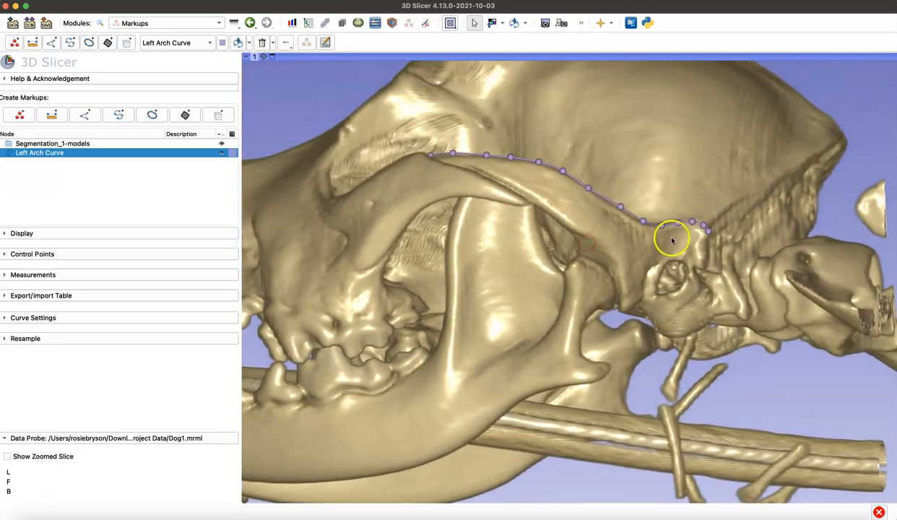
scroll(672, 239, up, 3)
scroll(632, 303, up, 5)
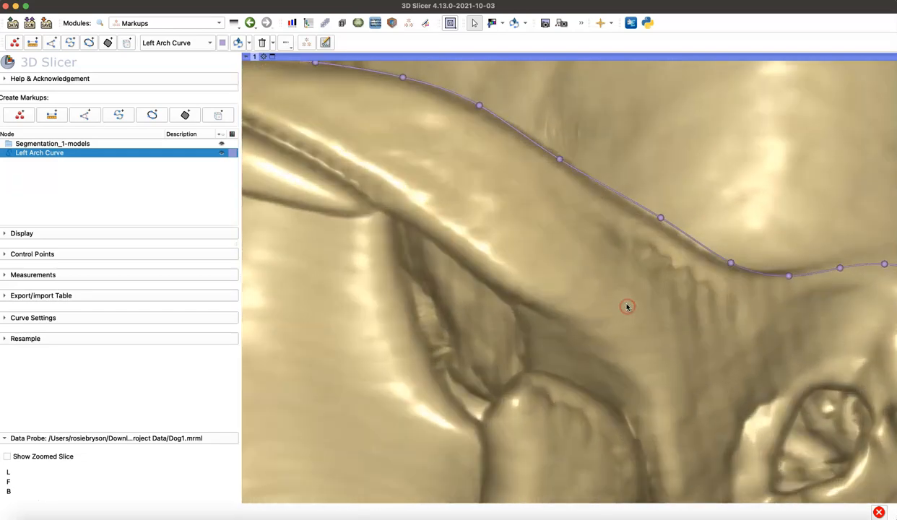
drag(670, 312, 640, 300)
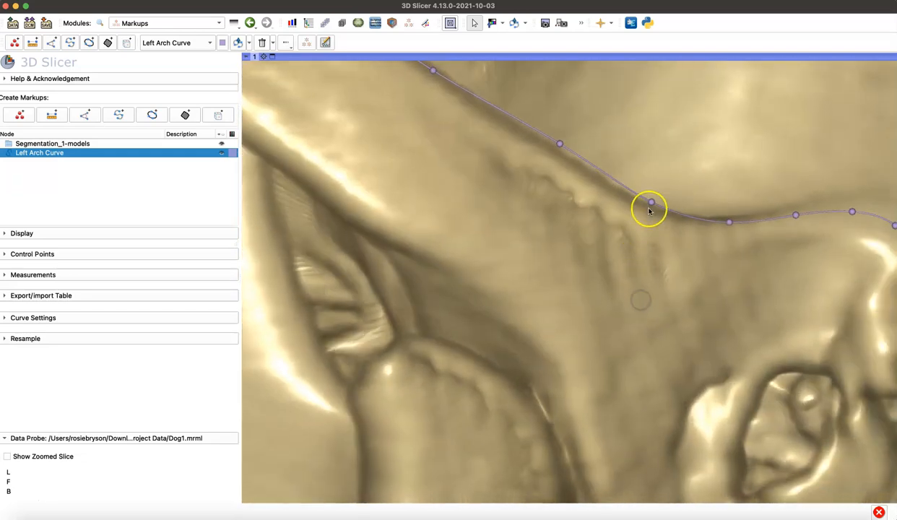
scroll(585, 242, down, 6)
mouse_move(404, 182)
mouse_down()
mouse_move(458, 172)
mouse_move(454, 164)
mouse_up()
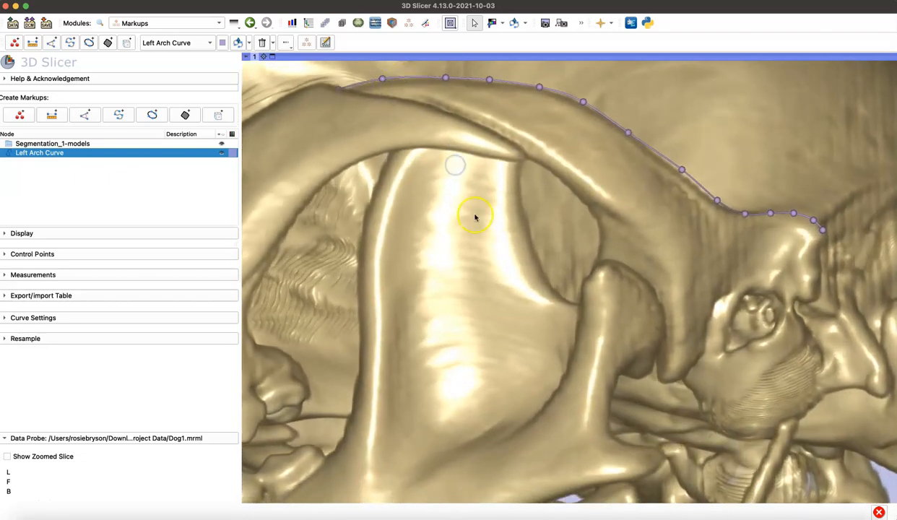
scroll(535, 227, down, 6)
drag(535, 228, 496, 462)
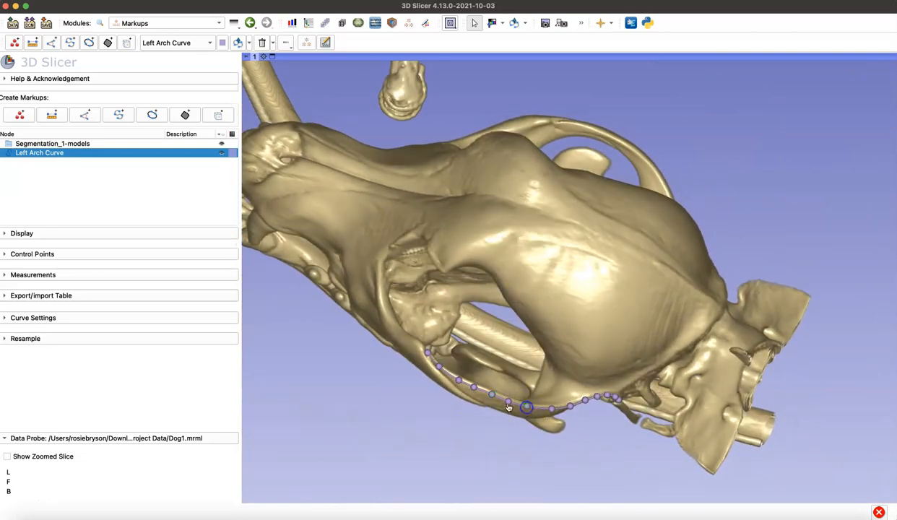
drag(491, 396, 489, 397)
drag(464, 390, 557, 351)
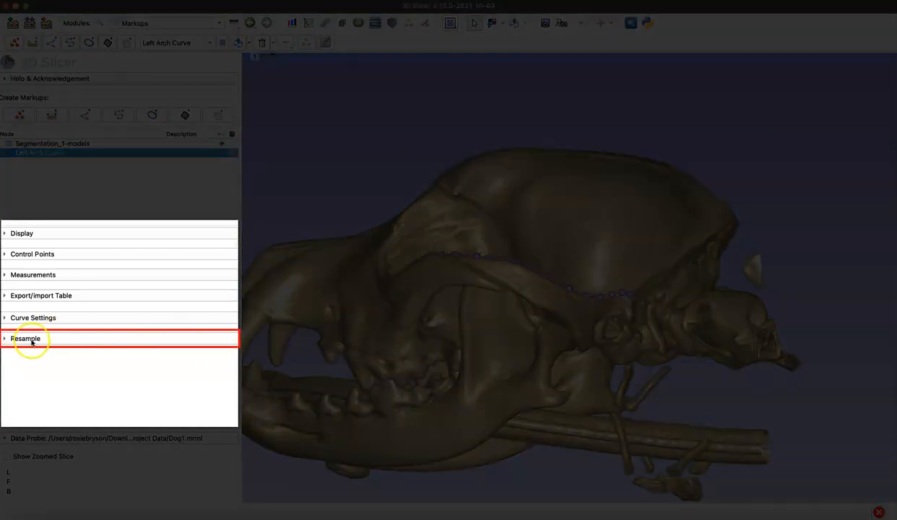
Step: Set the resampling of Left Arch Curve to overwrite the current node with 15 points
click(32, 341)
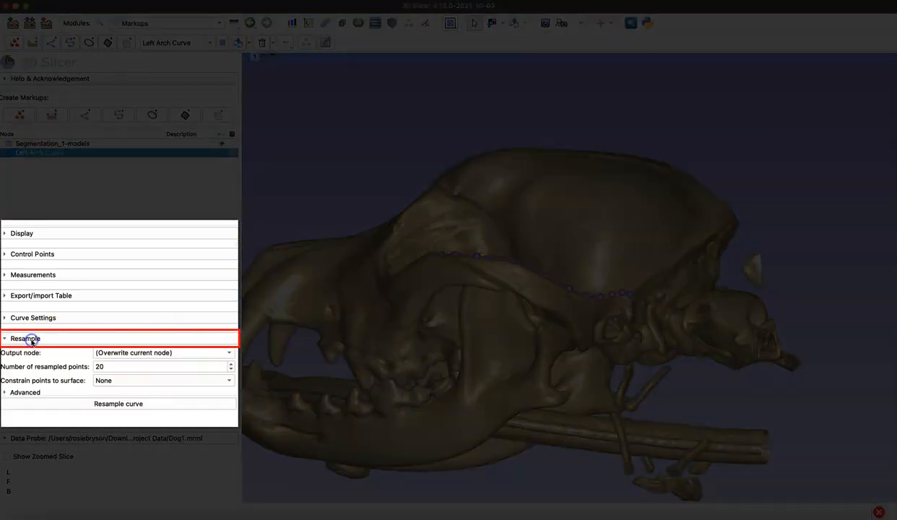
click(113, 353)
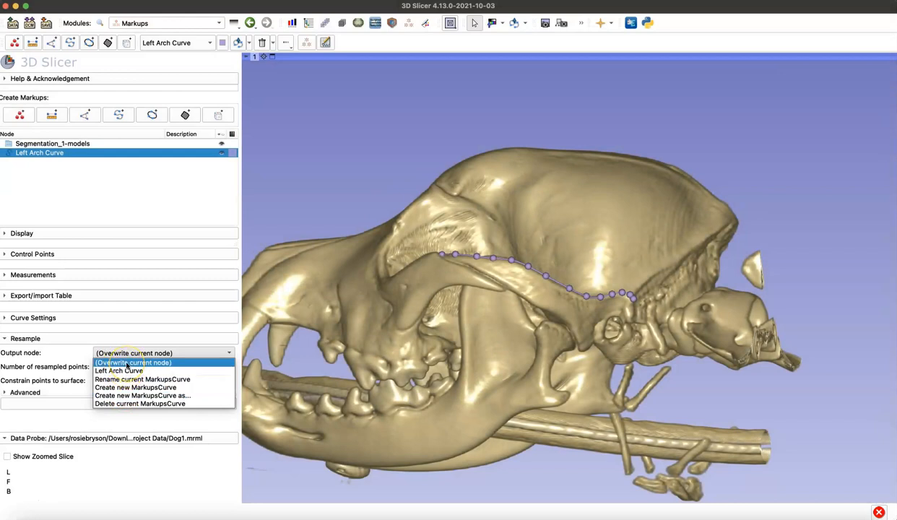
click(127, 362)
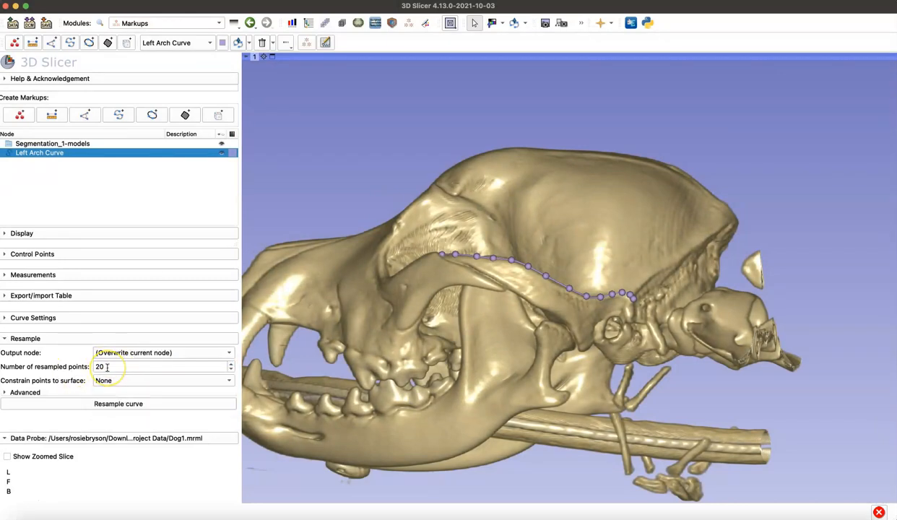
double_click(107, 367)
text(15)
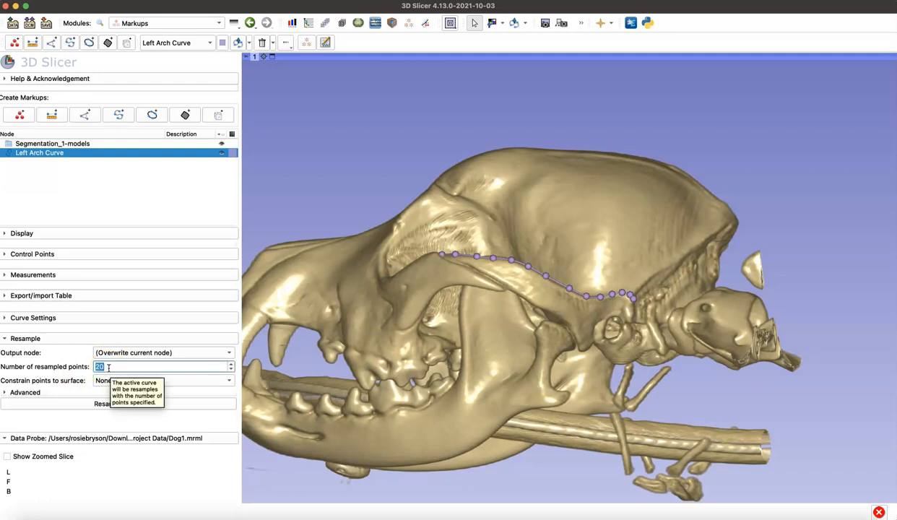
click(72, 386)
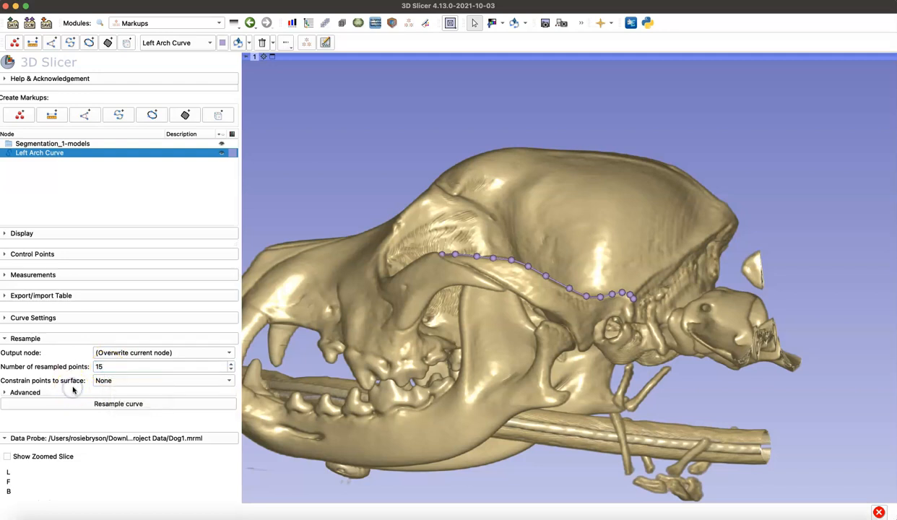
Step: Constrain the resampled points of Left Arch Curve to the Skull surface and resample the curve with 15 points
click(134, 380)
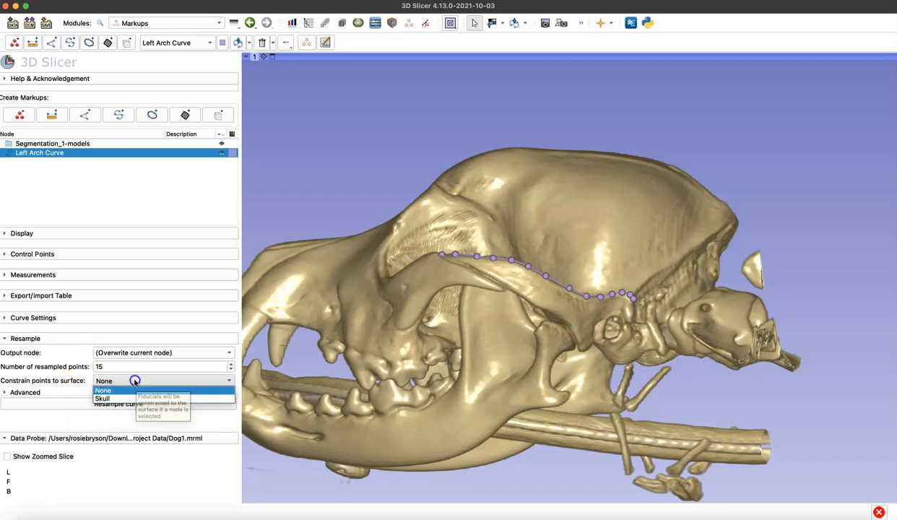
click(119, 398)
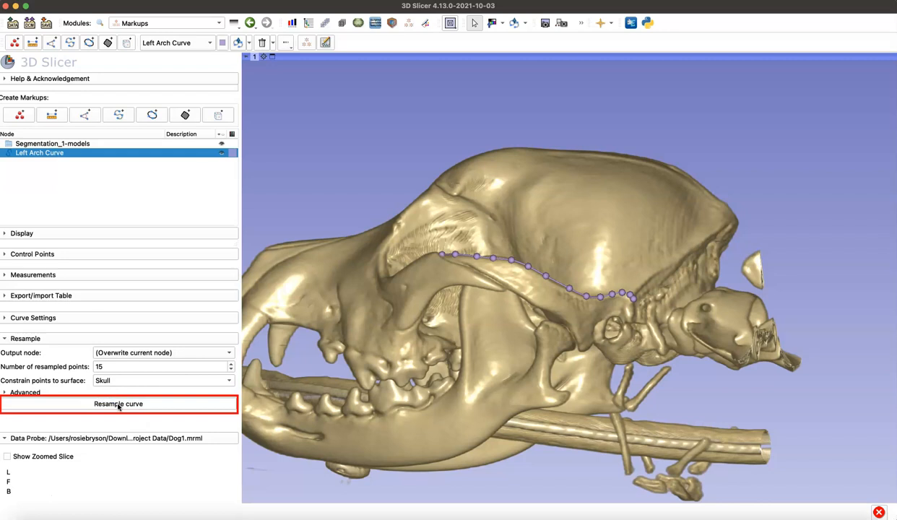
click(118, 404)
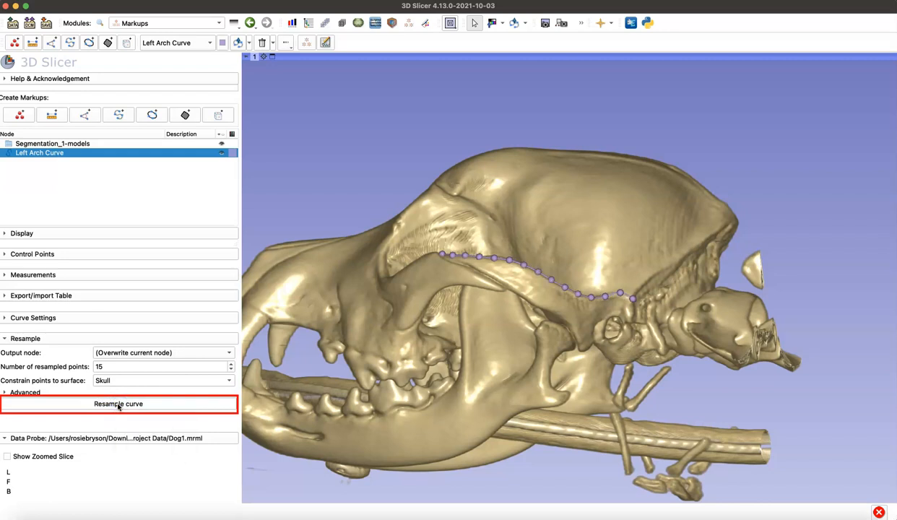
Step: Resample Left Arch Curve with 30 points and inspect the point spacing close up along the arch
click(117, 374)
click(116, 367)
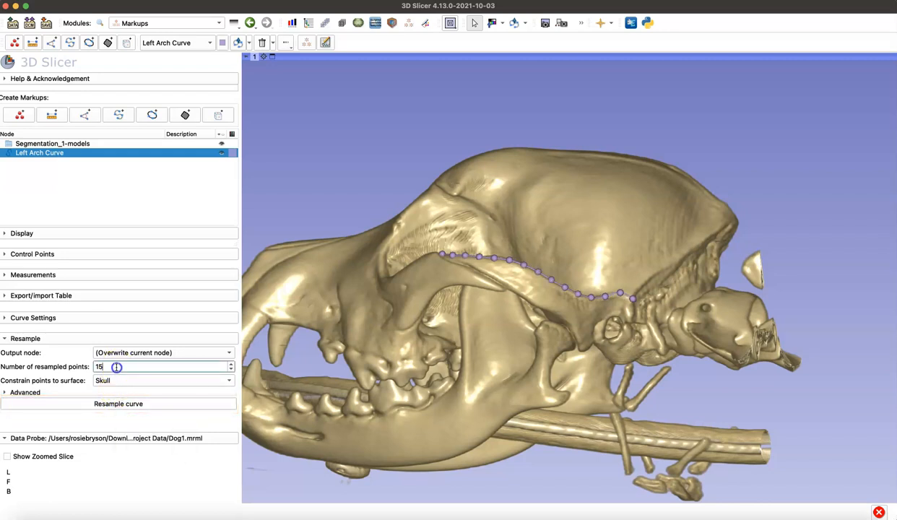
text(30)
click(122, 404)
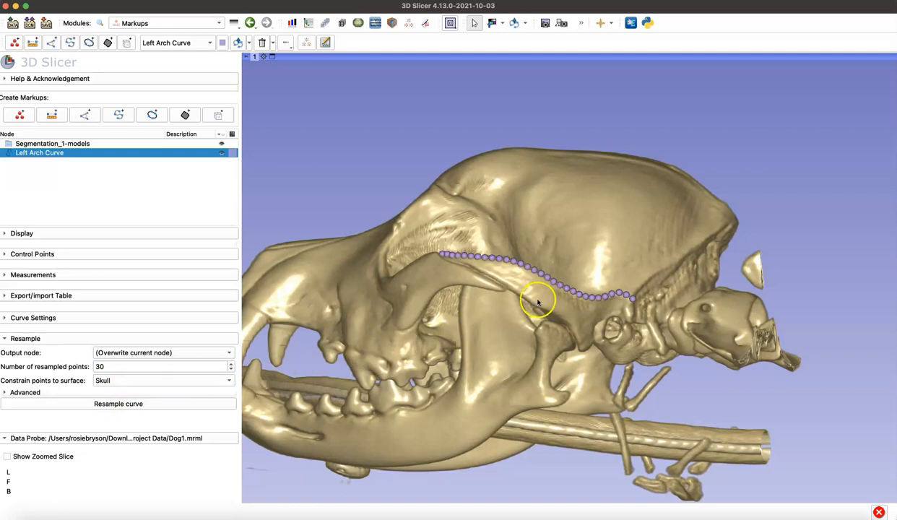
scroll(536, 304, up, 10)
middle_drag(504, 341, 758, 336)
mouse_move(739, 335)
mouse_down()
mouse_move(728, 368)
mouse_move(702, 360)
mouse_move(645, 415)
mouse_move(612, 462)
mouse_move(625, 399)
mouse_move(609, 240)
mouse_up()
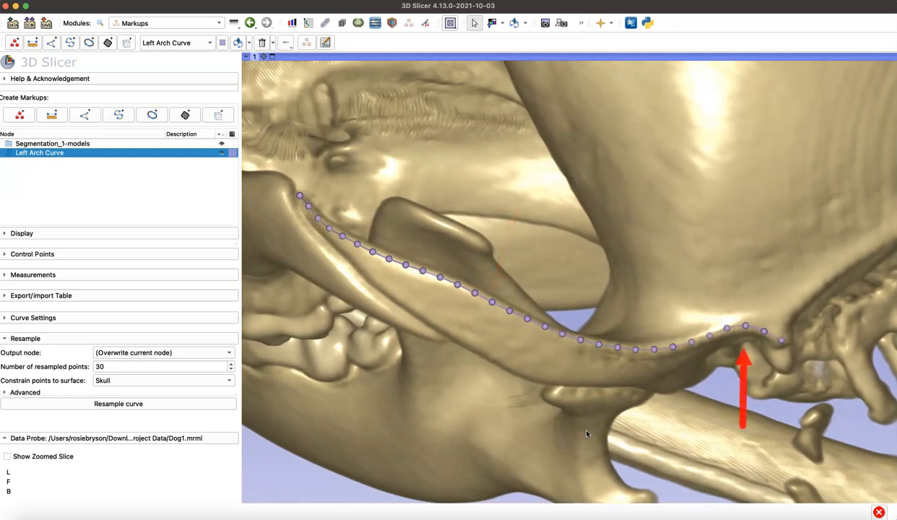
Step: Resample Left Arch Curve with 5 points and check how closely it follows the arch near the ear opening
double_click(117, 367)
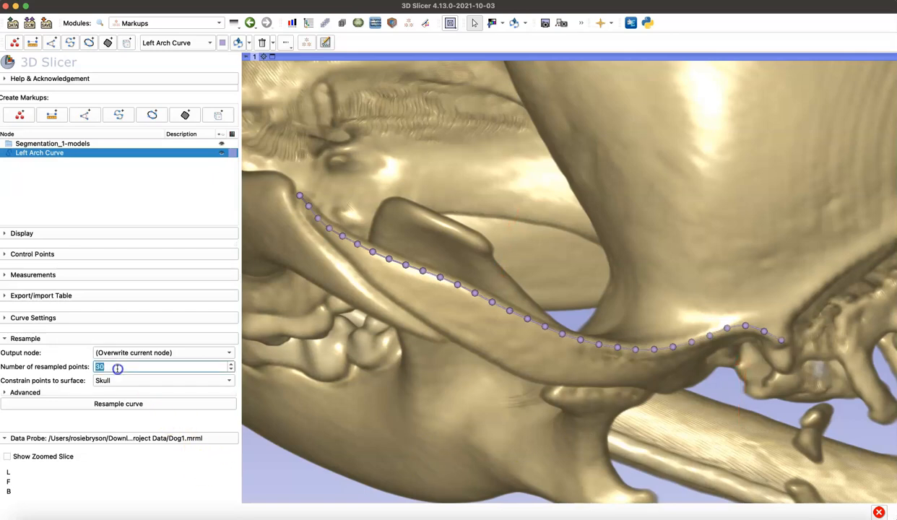
click(114, 404)
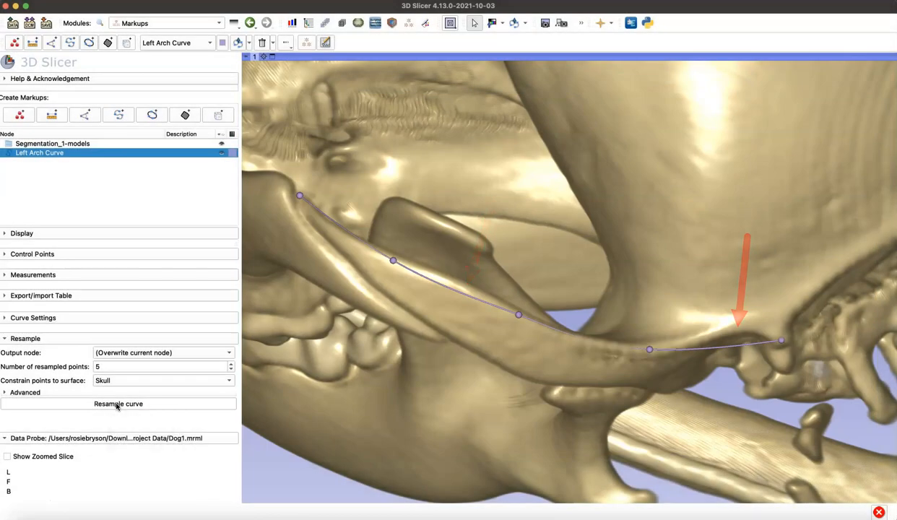
drag(511, 411, 522, 350)
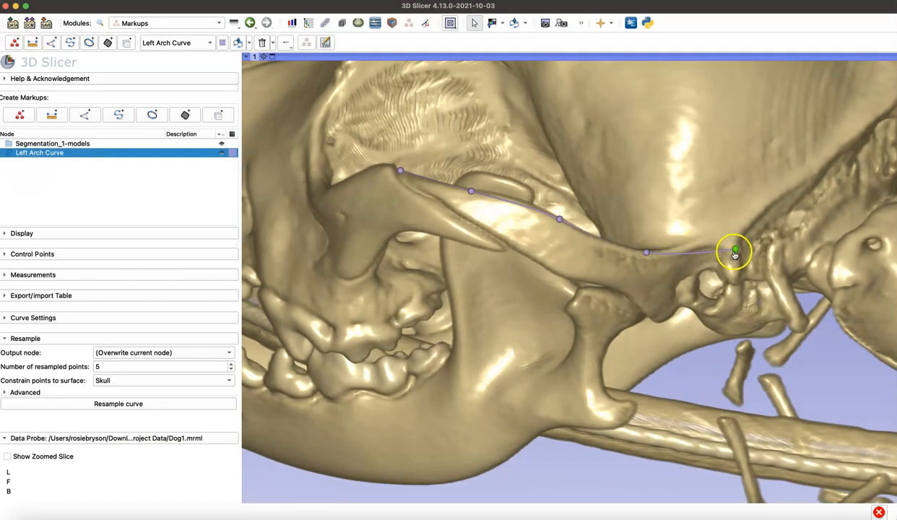
Step: Resample Left Arch Curve with 20 points constrained to the Skull surface
click(135, 366)
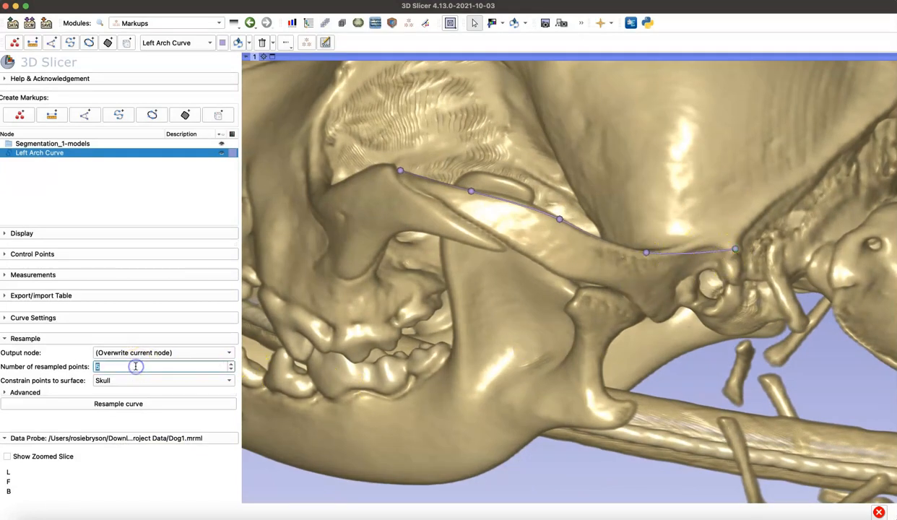
text(20)
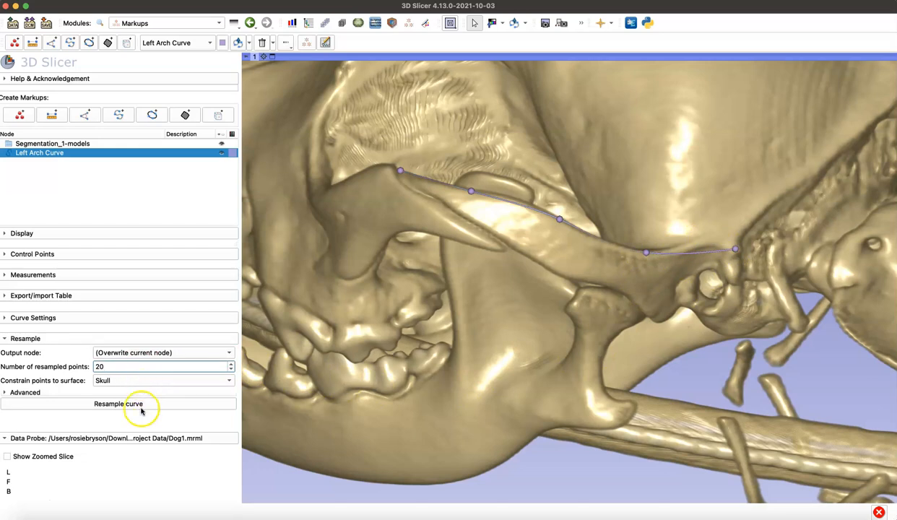
click(143, 405)
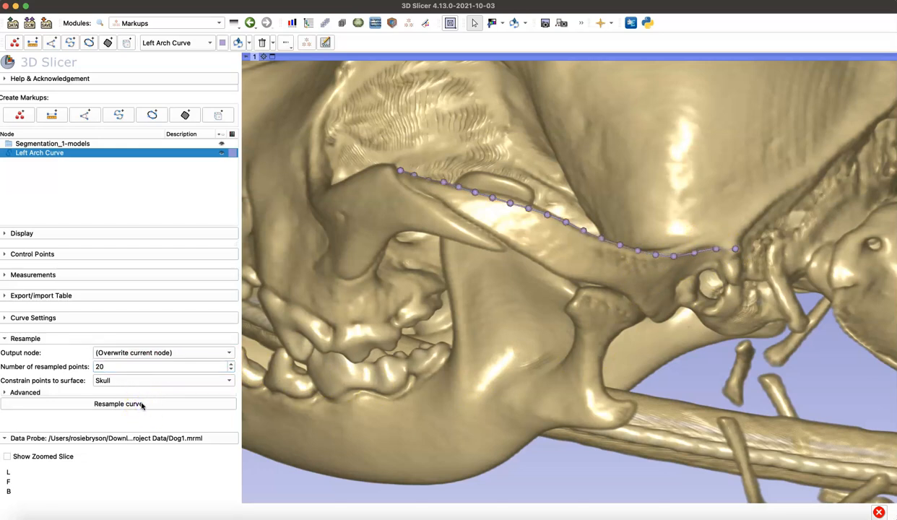
Step: Reposition control points of Left Arch Curve midway along the arch and near the ear opening to follow its upper edge
drag(577, 436, 562, 467)
drag(662, 304, 684, 291)
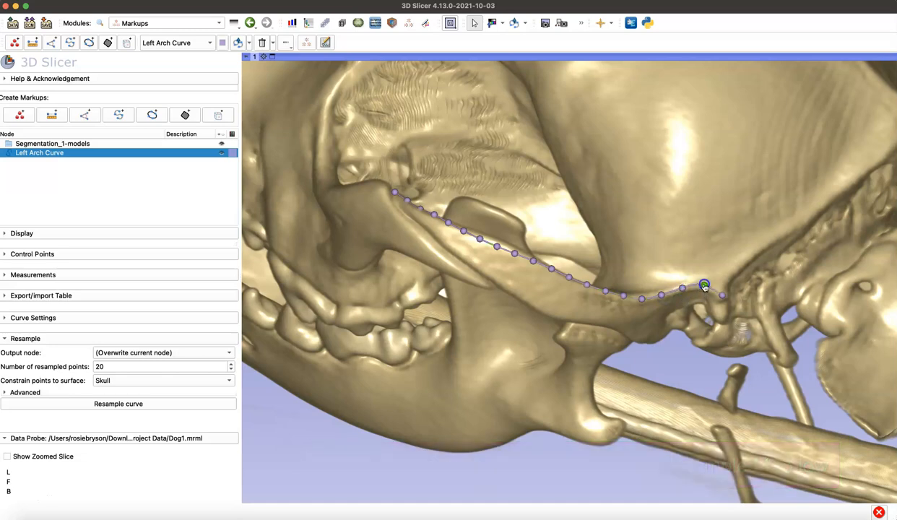
drag(704, 288, 508, 390)
drag(482, 361, 488, 354)
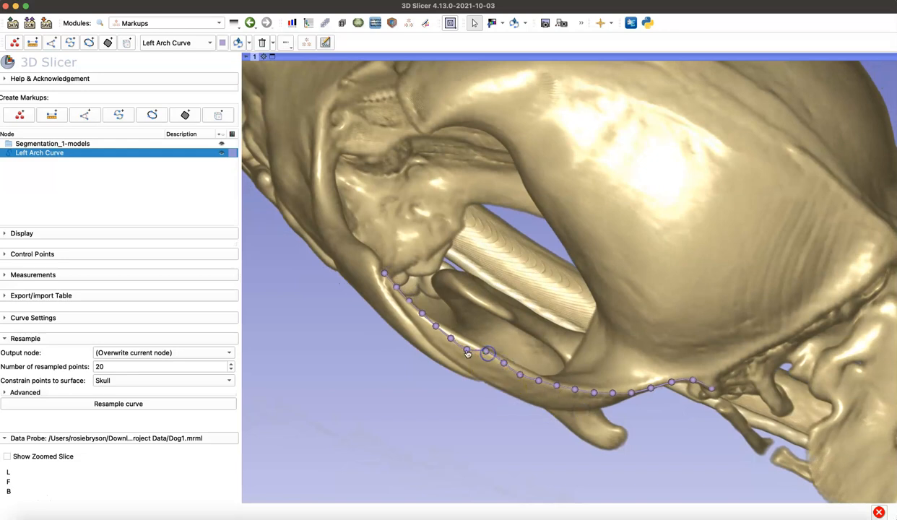
click(520, 374)
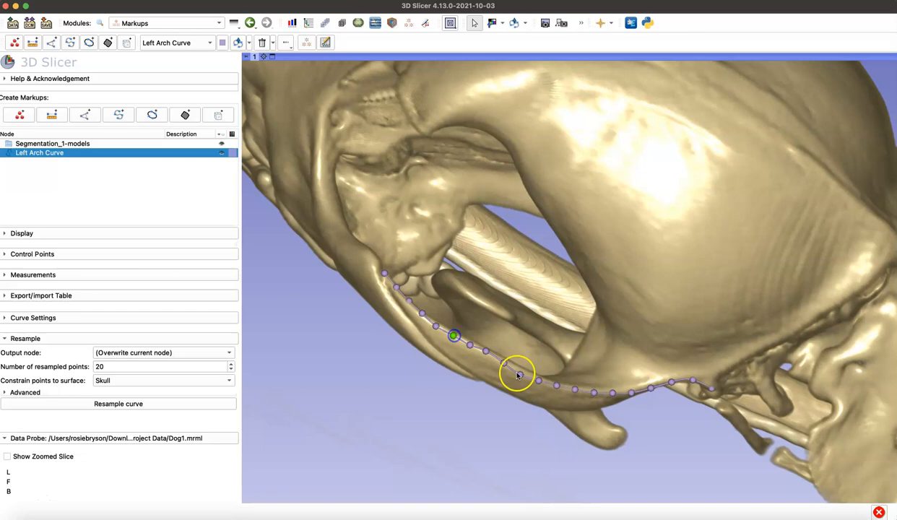
drag(525, 378, 565, 307)
click(539, 343)
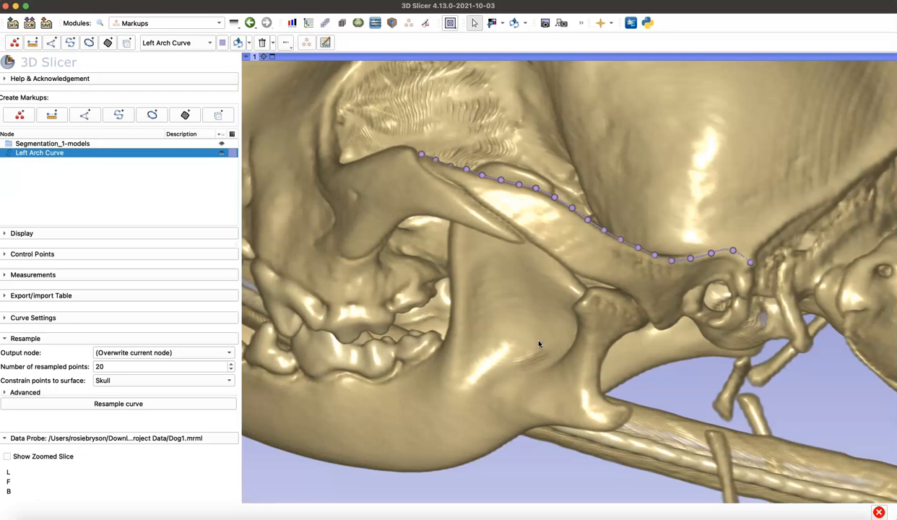
Step: Enable the length measurement for Left Arch Curve
click(49, 275)
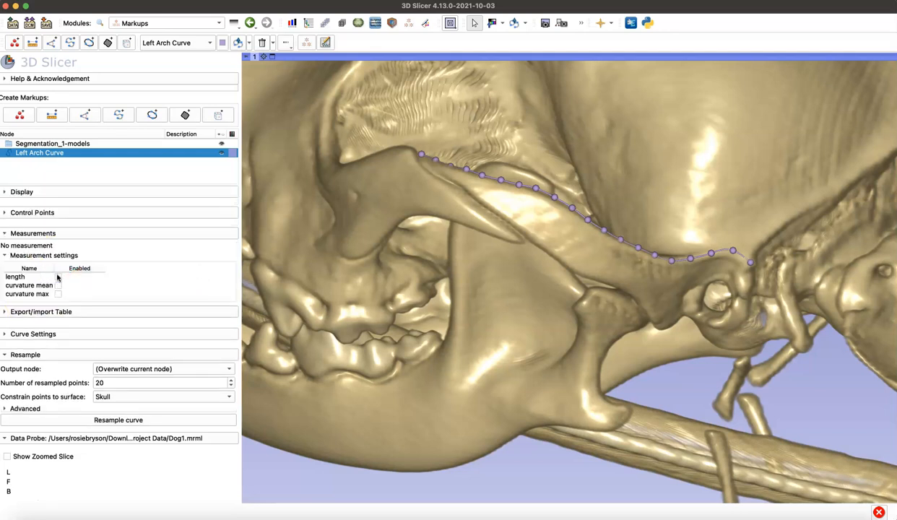
click(58, 277)
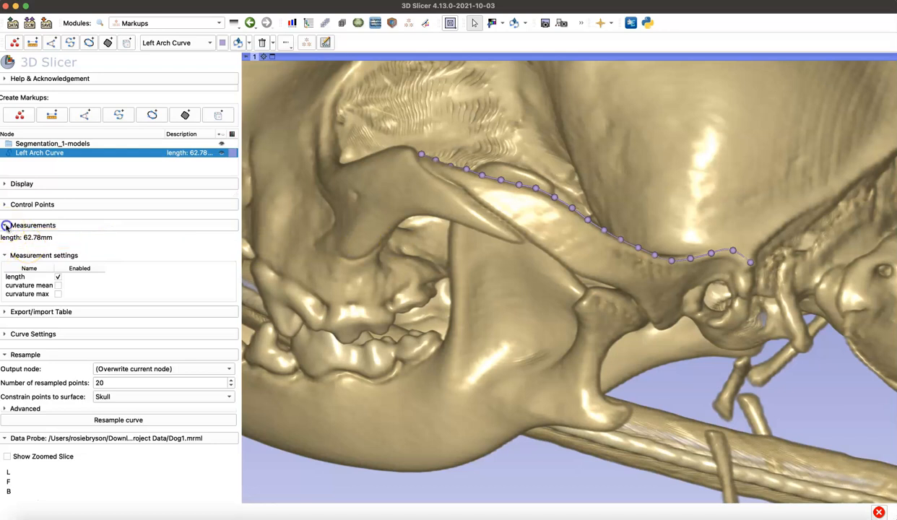
click(5, 225)
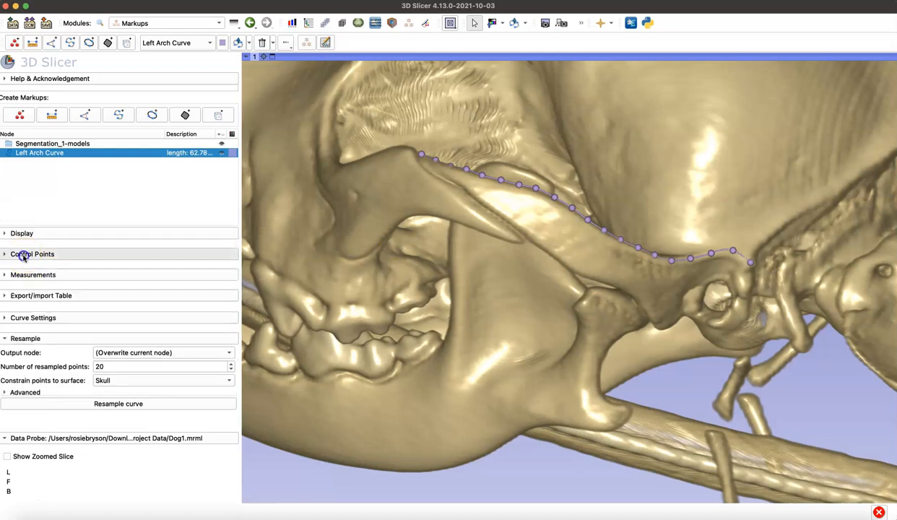
Step: Examine the list of control points and their R, A, S coordinates for Left Arch Curve
click(24, 254)
click(98, 301)
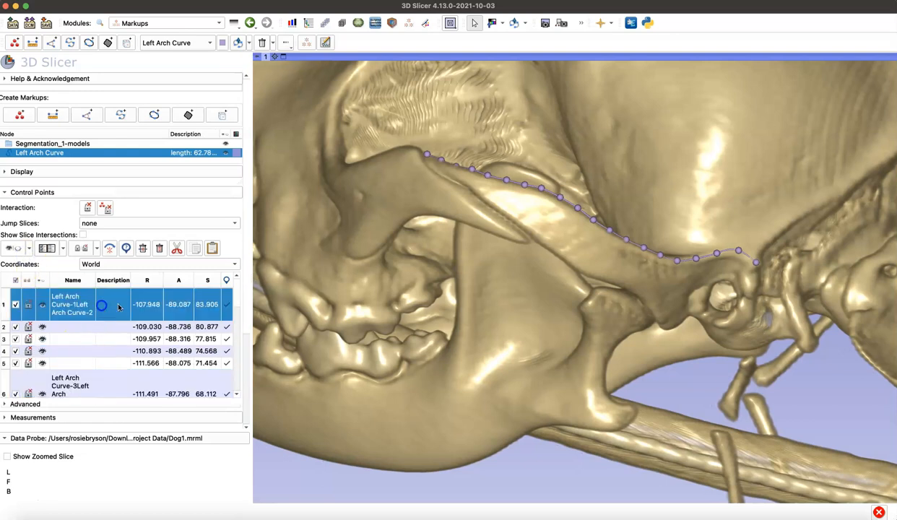
scroll(232, 315, down, 1)
scroll(232, 314, up, 3)
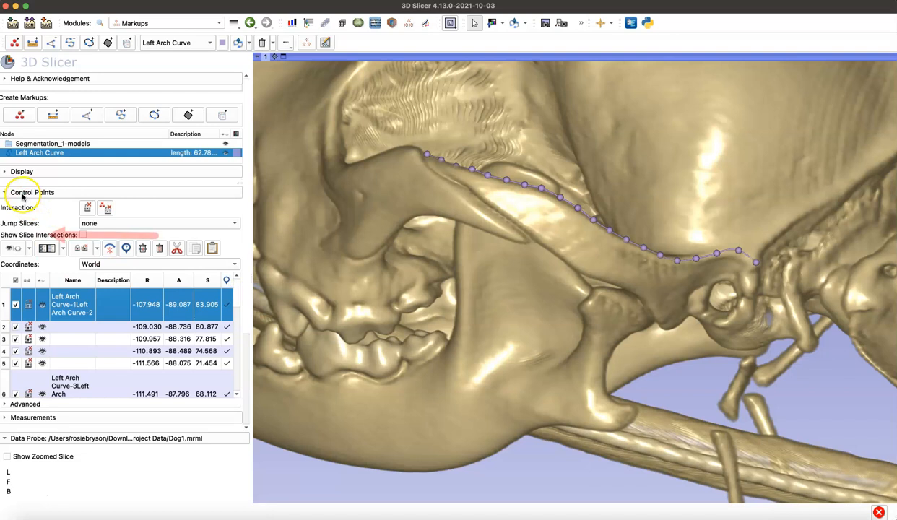
click(22, 194)
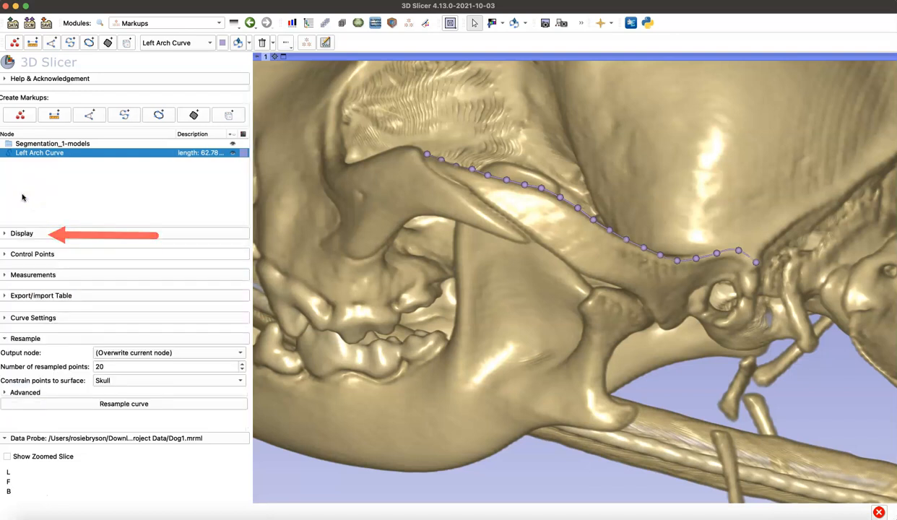
Step: Adjust the display of Left Arch Curve to 7.30 % glyph size, 0.40 % text size and 1.00 opacity
click(24, 232)
mouse_move(104, 200)
mouse_down()
mouse_move(114, 200)
mouse_move(96, 202)
mouse_move(106, 201)
mouse_up()
mouse_move(41, 215)
mouse_down()
mouse_move(55, 215)
mouse_move(44, 216)
mouse_up()
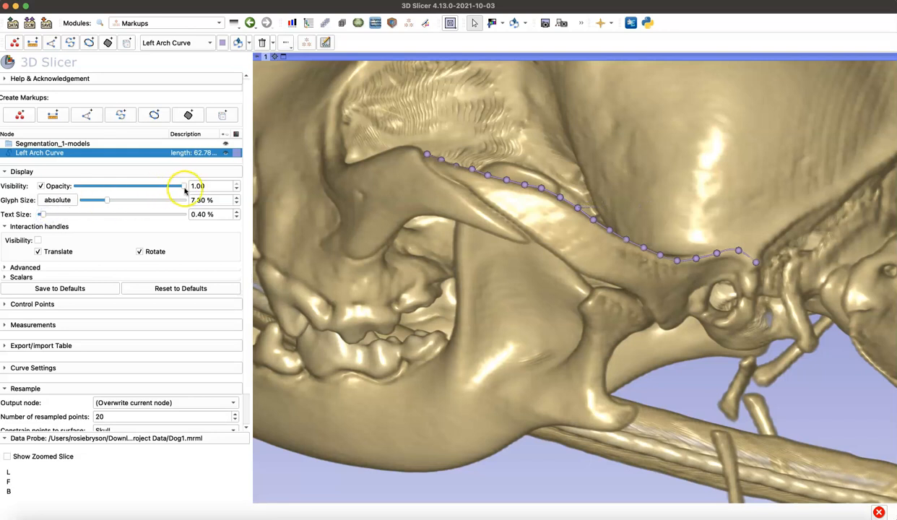
mouse_move(178, 190)
mouse_down()
mouse_move(169, 188)
mouse_move(180, 190)
mouse_up()
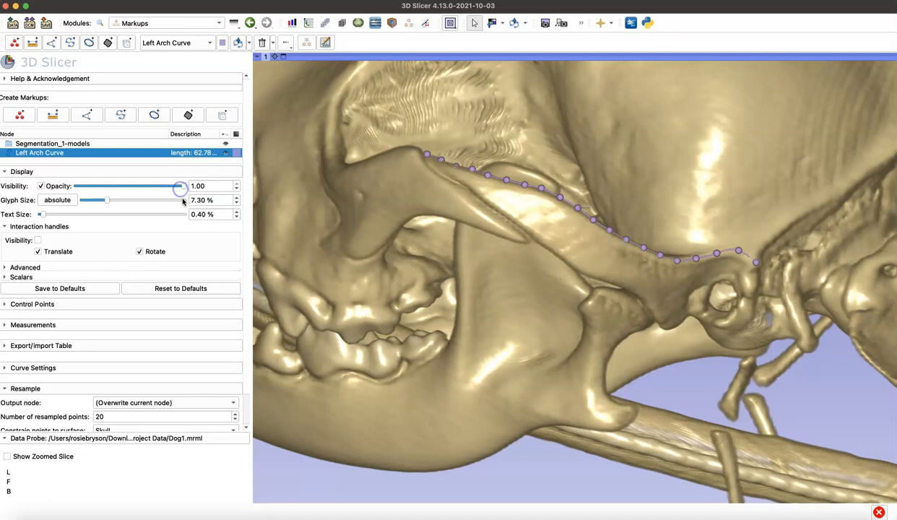
click(36, 299)
click(20, 171)
click(18, 337)
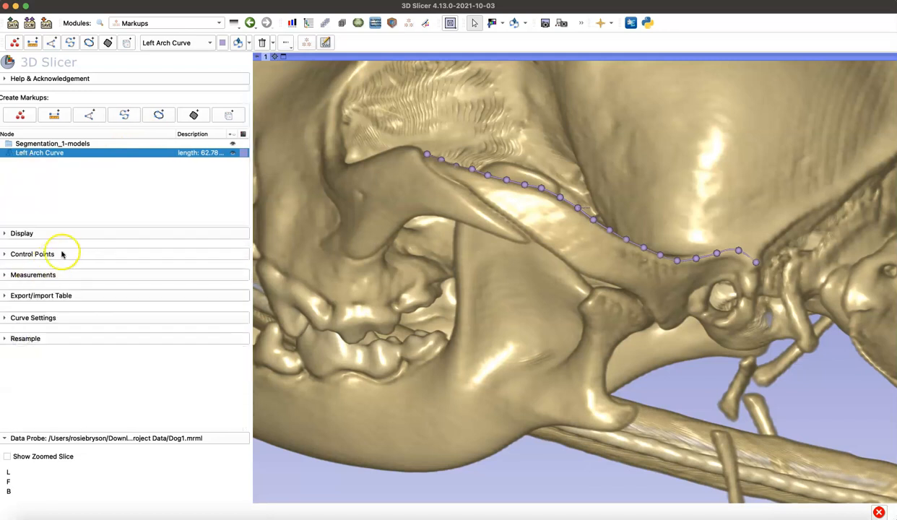
Step: Examine the export formats offered for Left Arch Curve in the Markups module and in the Data module
right_click(90, 154)
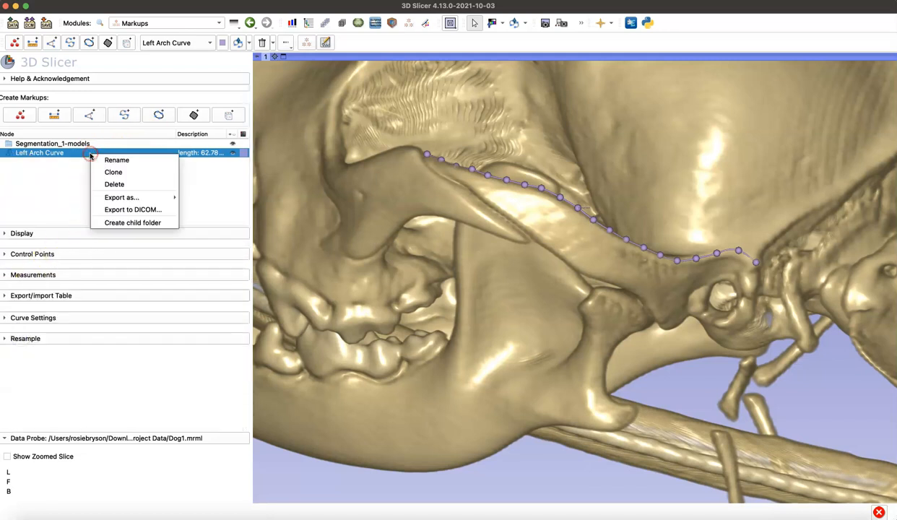
mouse_move(119, 197)
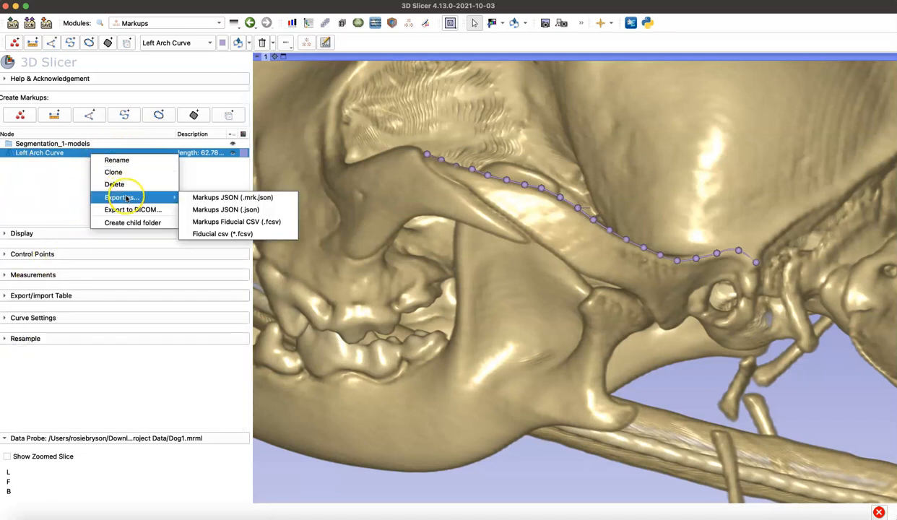
click(264, 222)
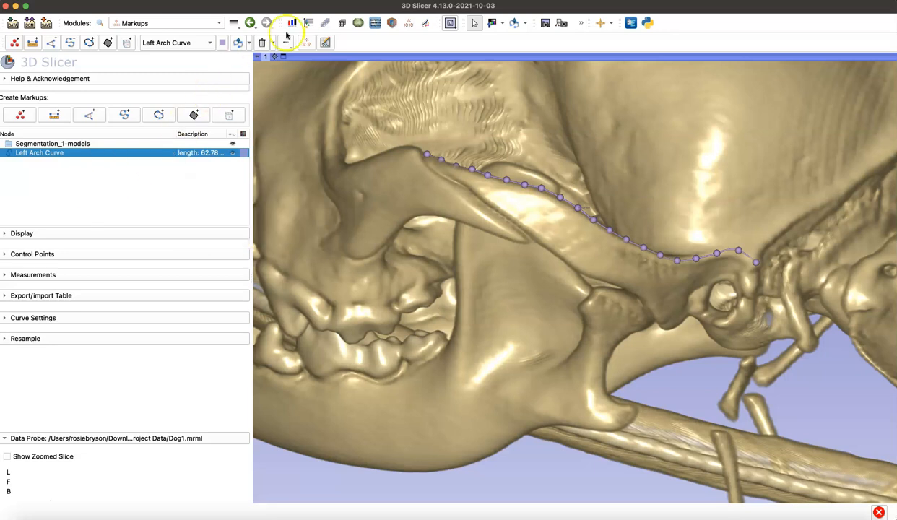
click(307, 24)
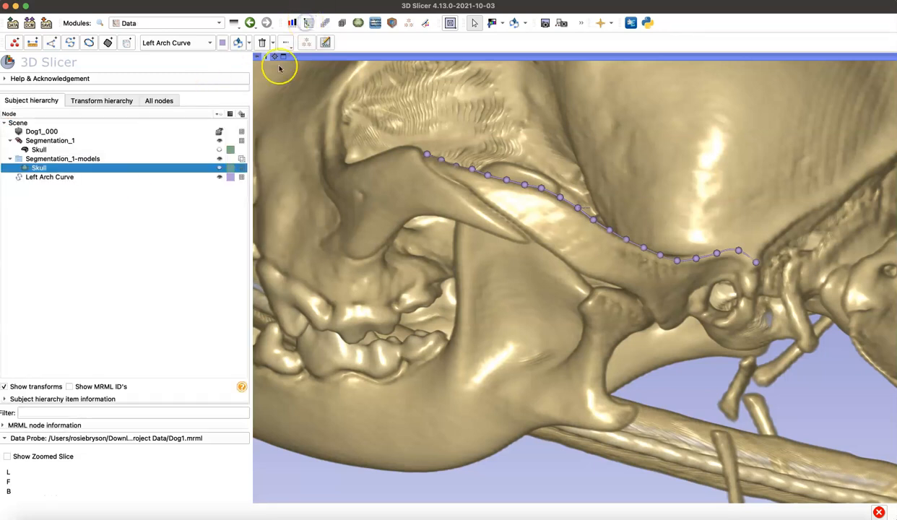
click(87, 179)
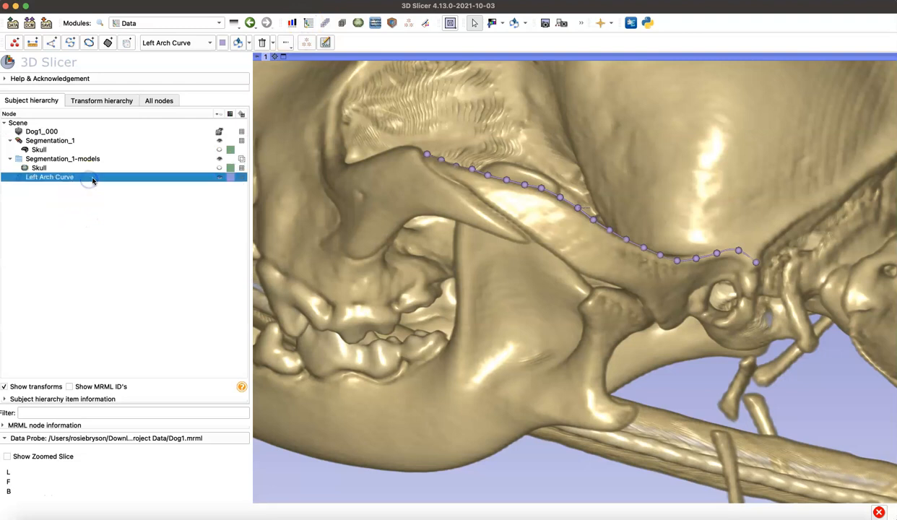
right_click(92, 181)
mouse_move(111, 234)
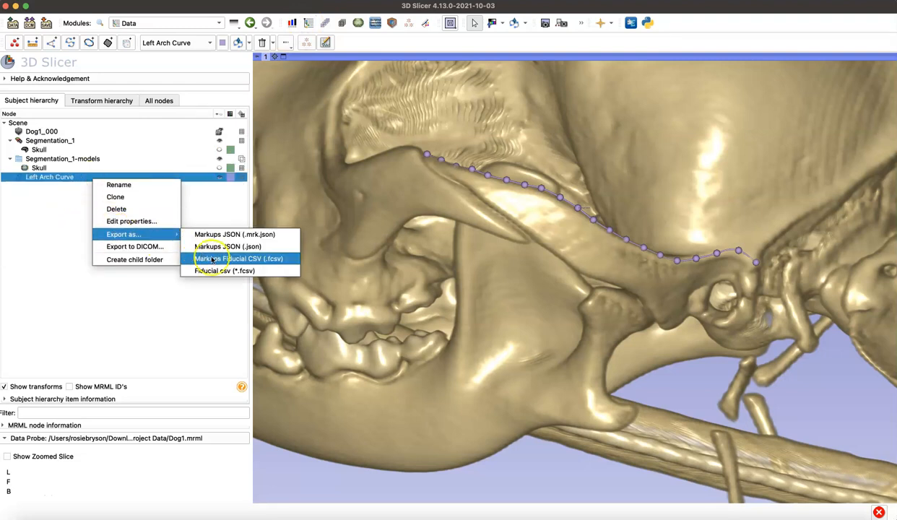
click(103, 294)
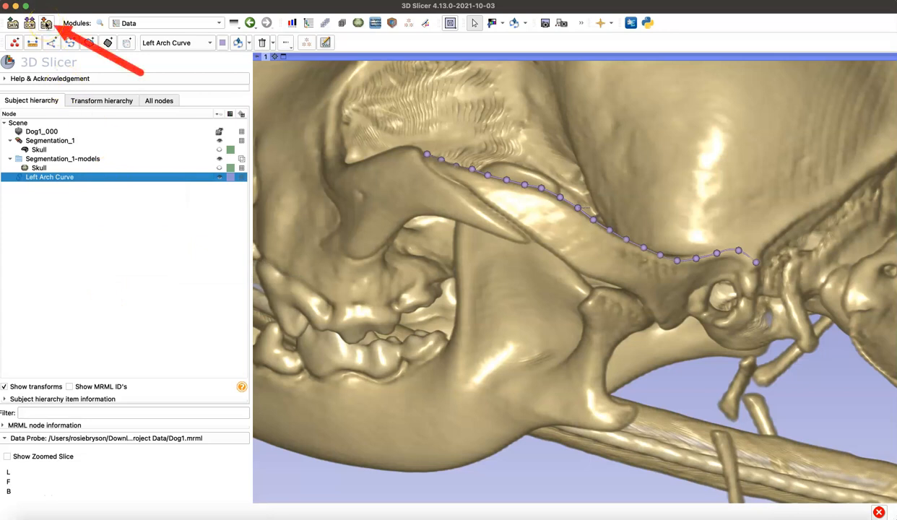
Step: Set up saving of the scene as separate files instead of a bundle, with only the Left Arch Curve file selected
click(46, 24)
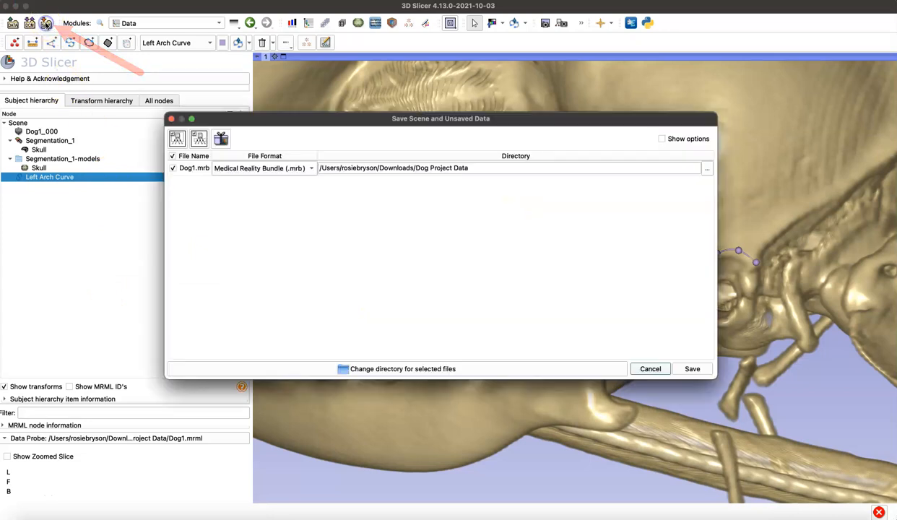
click(223, 139)
click(172, 156)
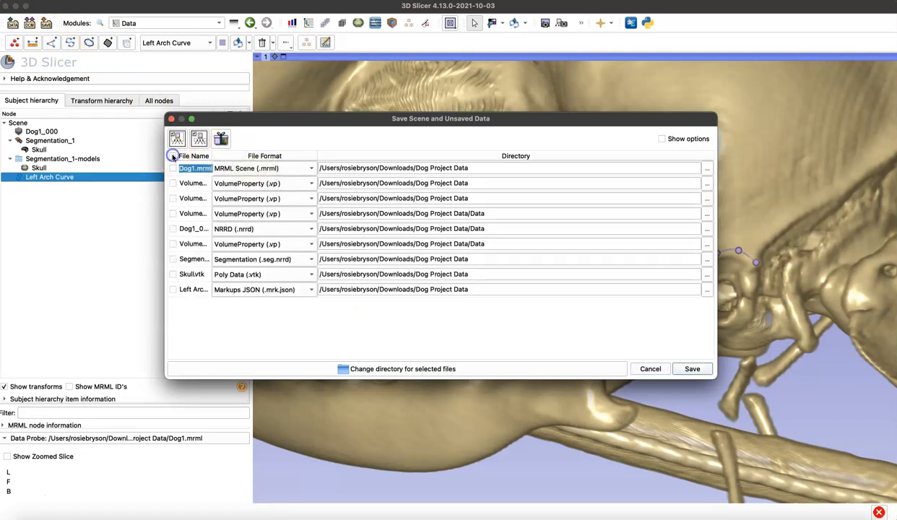
click(173, 290)
drag(210, 156, 241, 157)
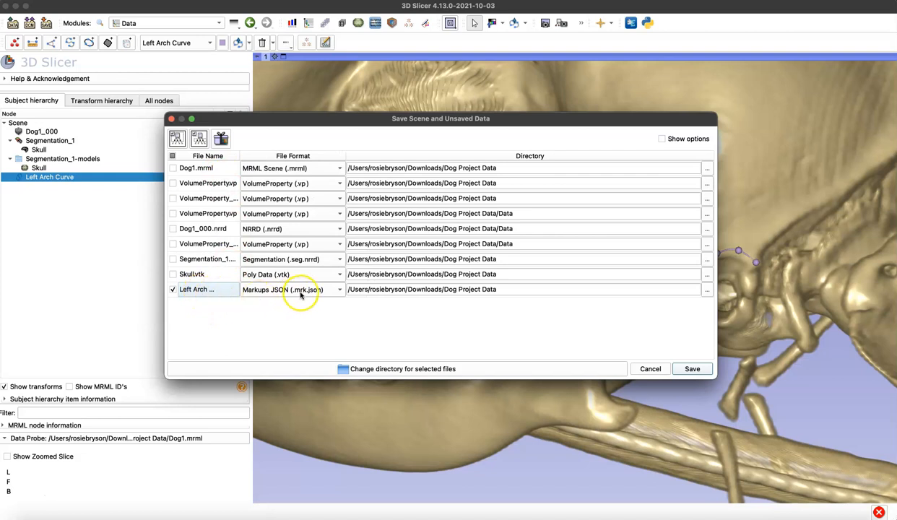
Step: Set the Left Arch Curve file format to Markups Fiducial CSV (.fcsv) and cancel the save
click(295, 290)
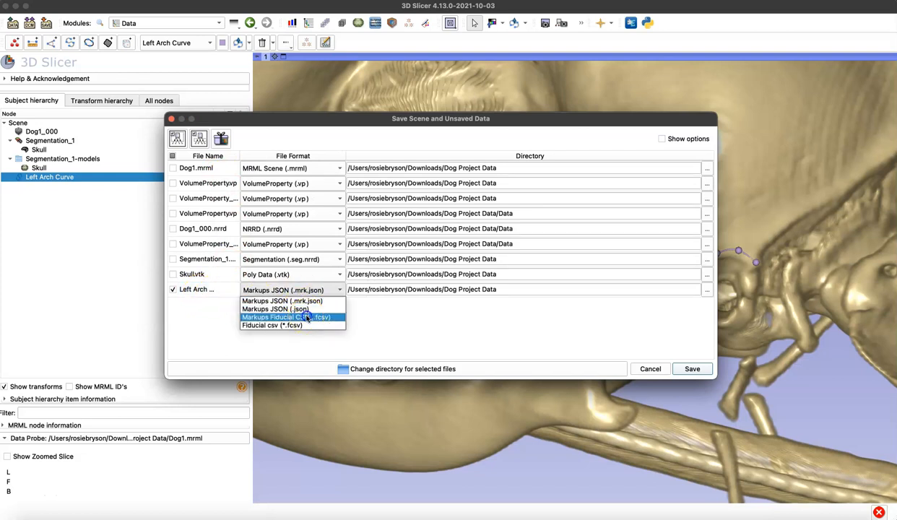
click(307, 318)
click(312, 296)
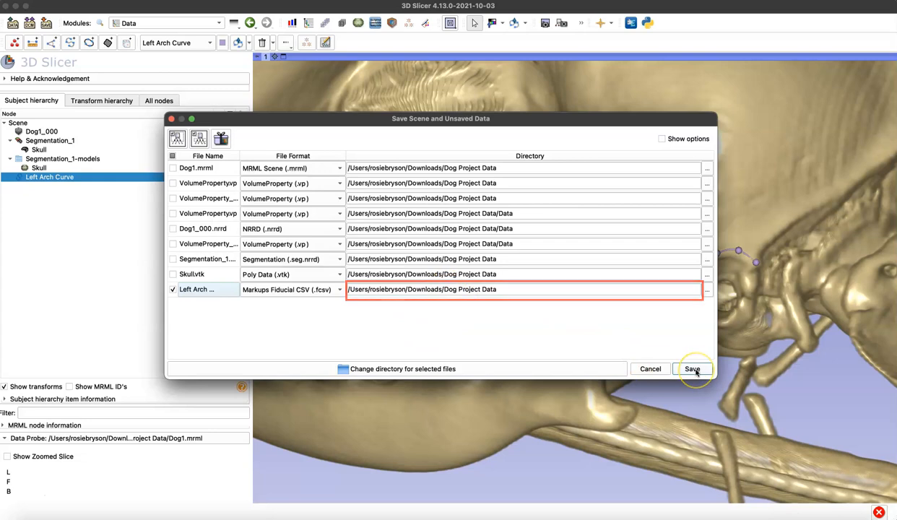
click(661, 369)
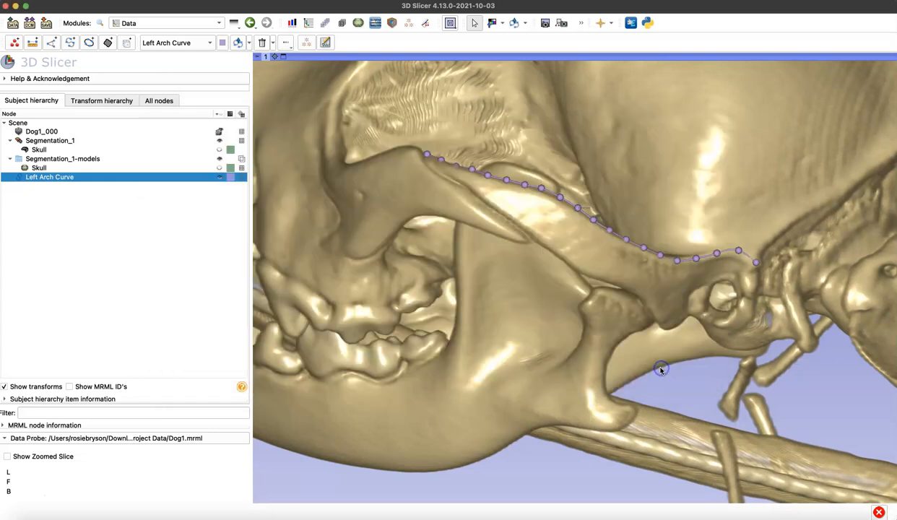
scroll(475, 376, down, 7)
drag(474, 376, 629, 368)
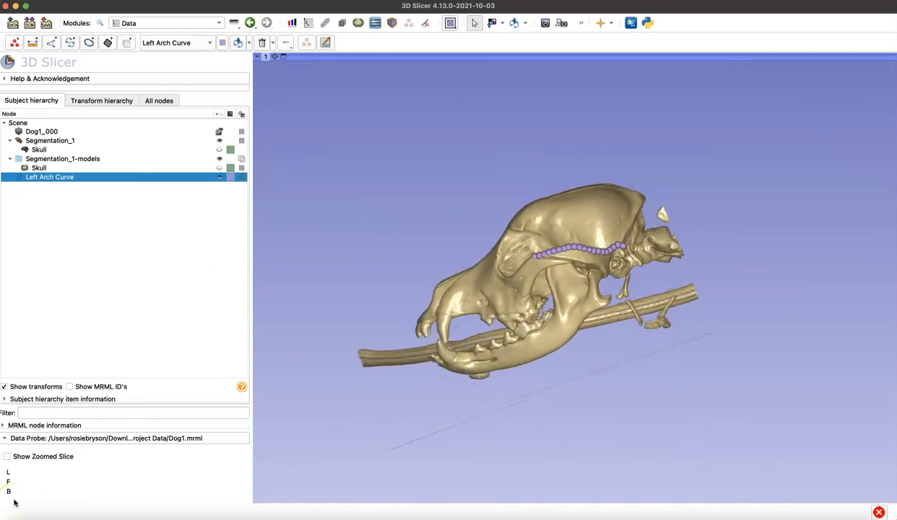